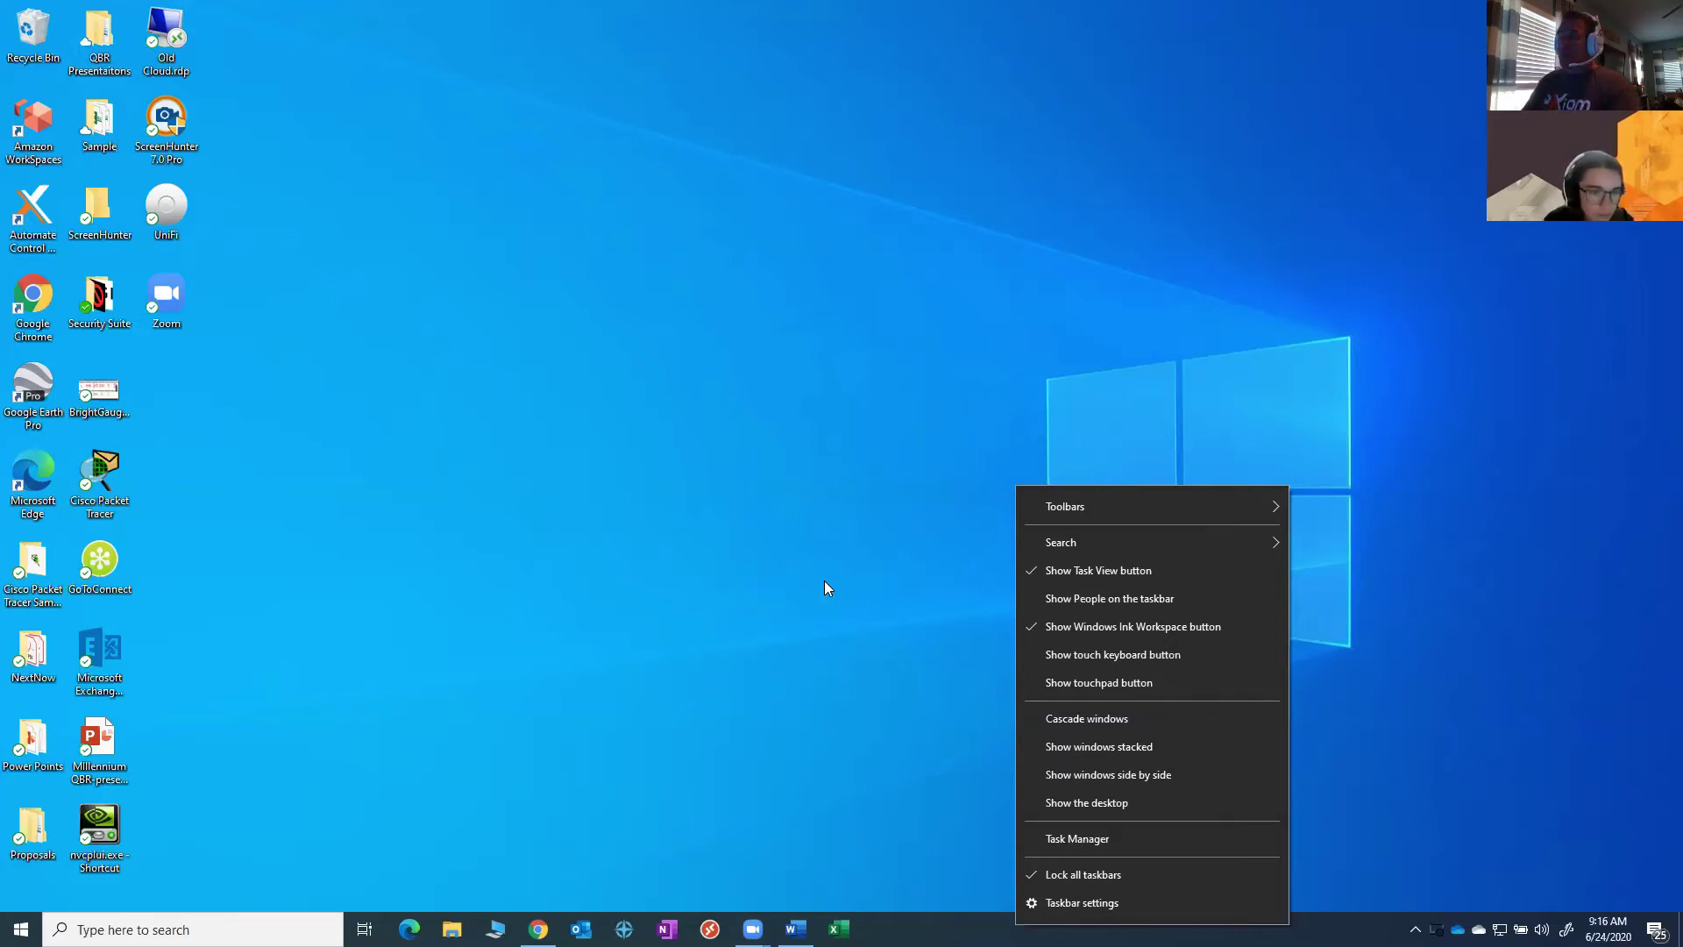
Open Task Manager from the taskbar, look through the running processes and shift its window slightly on the desktop
{"action": "right_click", "coordinate": [981, 928]}
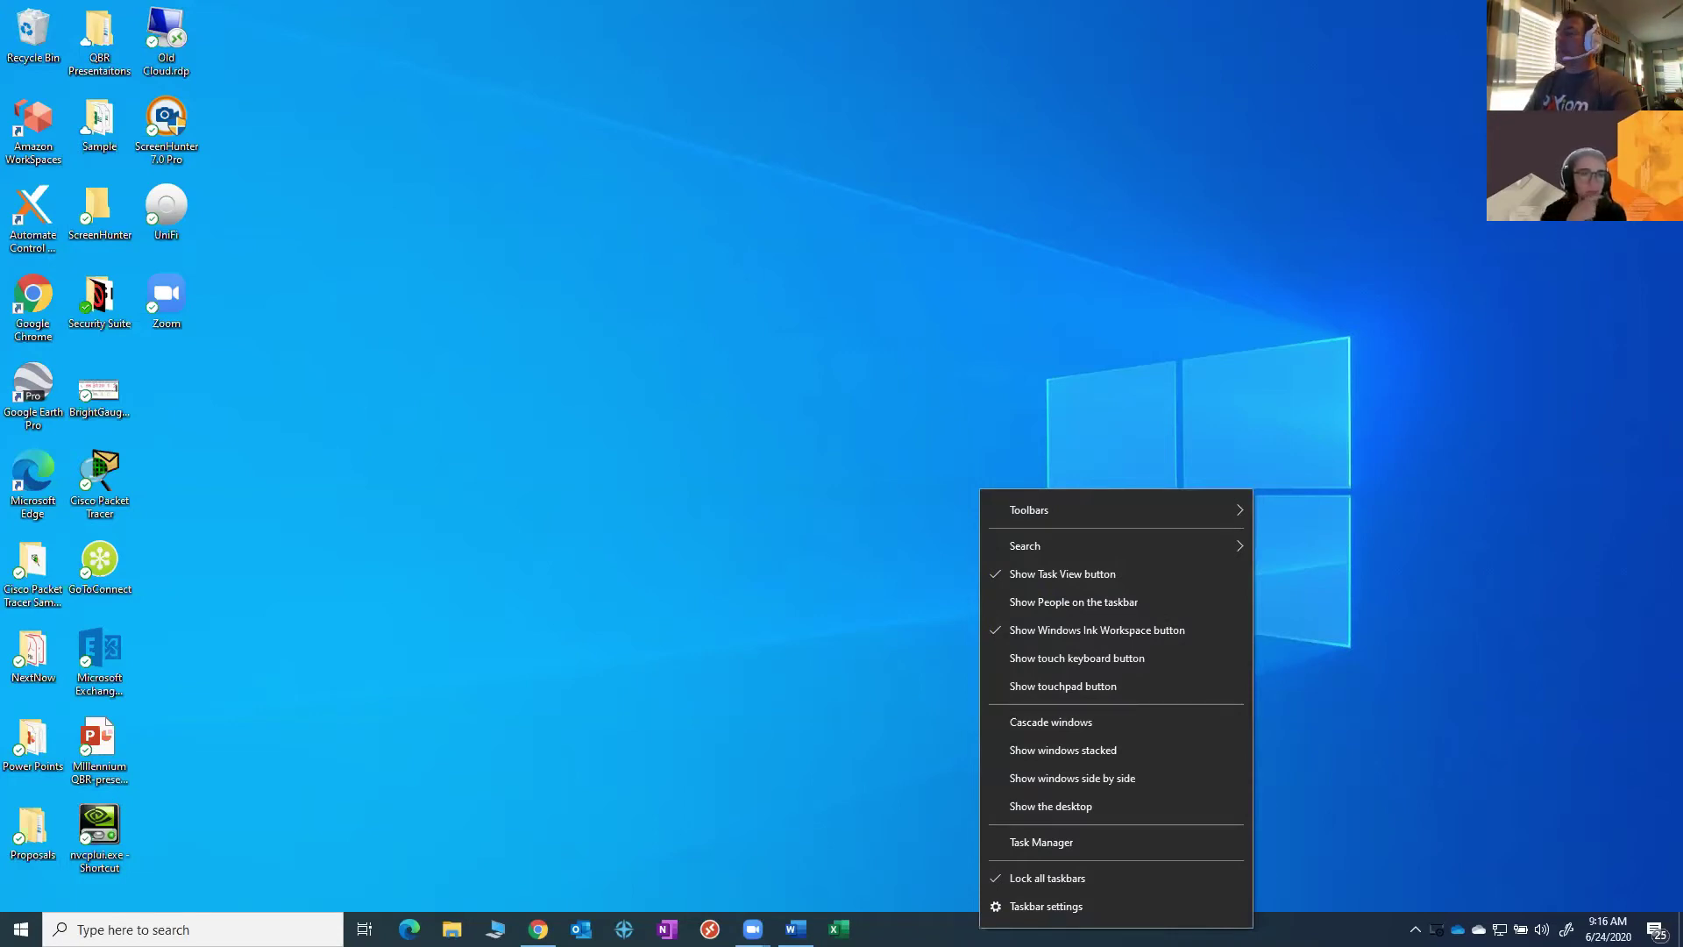
{"action": "left_click", "coordinate": [1074, 838]}
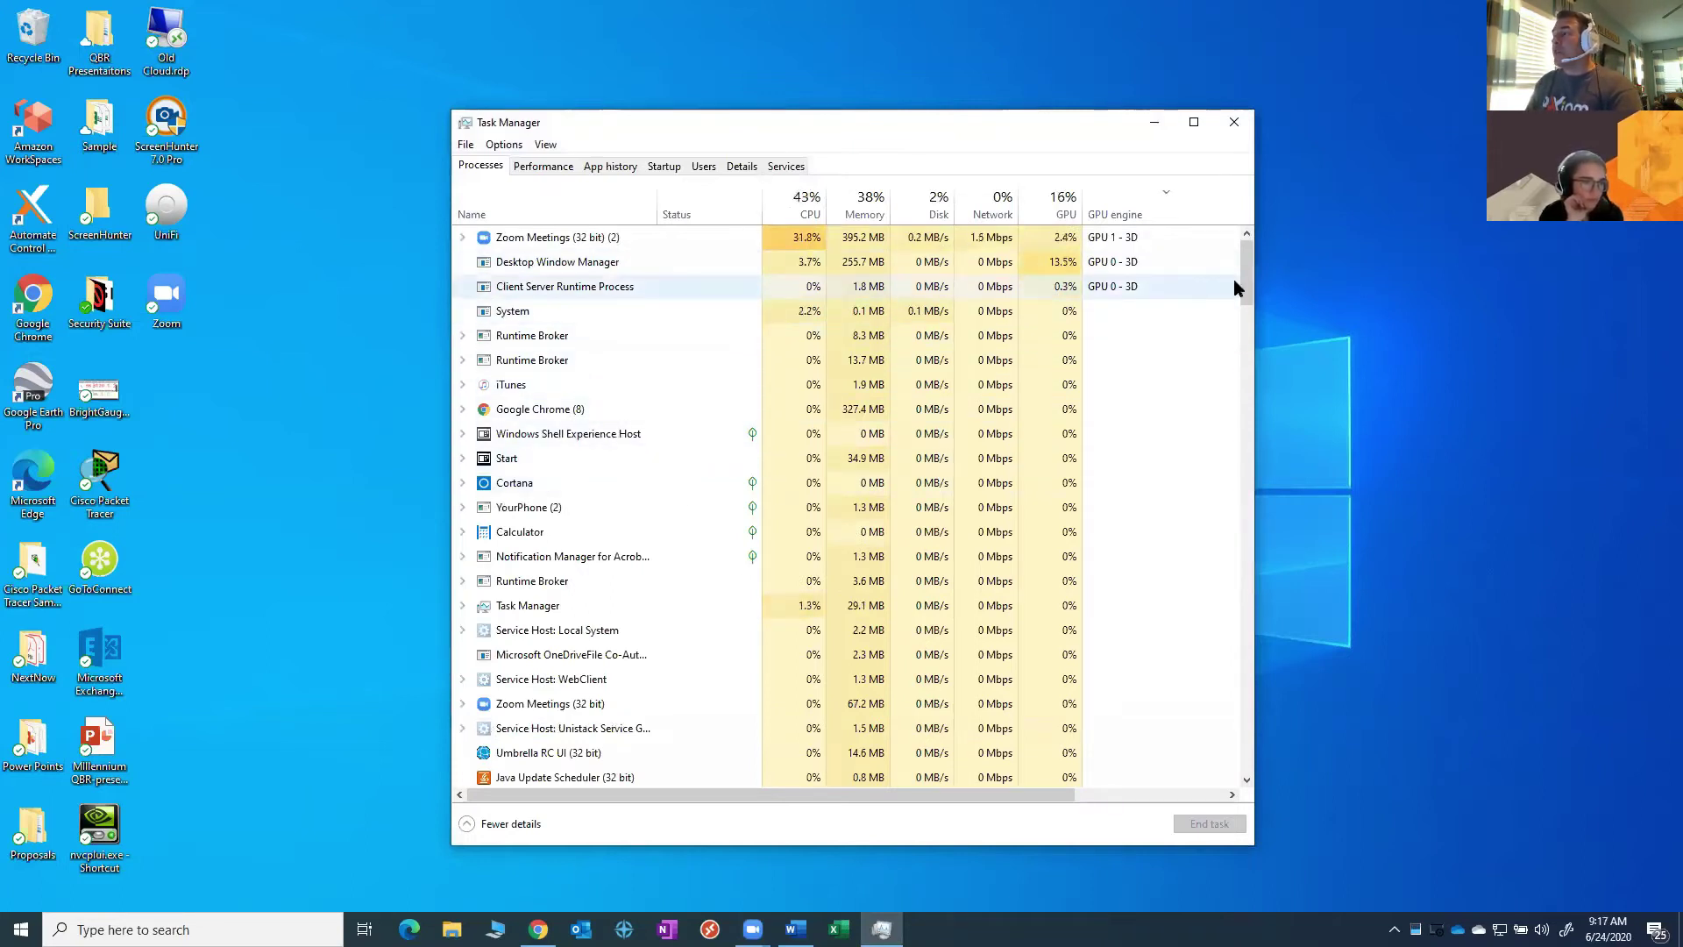
{"action": "mouse_move", "coordinate": [1243, 254]}
{"action": "left_mouse_down"}
{"action": "mouse_move", "coordinate": [1217, 391]}
{"action": "mouse_move", "coordinate": [1252, 502]}
{"action": "mouse_move", "coordinate": [1248, 736]}
{"action": "mouse_move", "coordinate": [1226, 243]}
{"action": "left_mouse_up"}
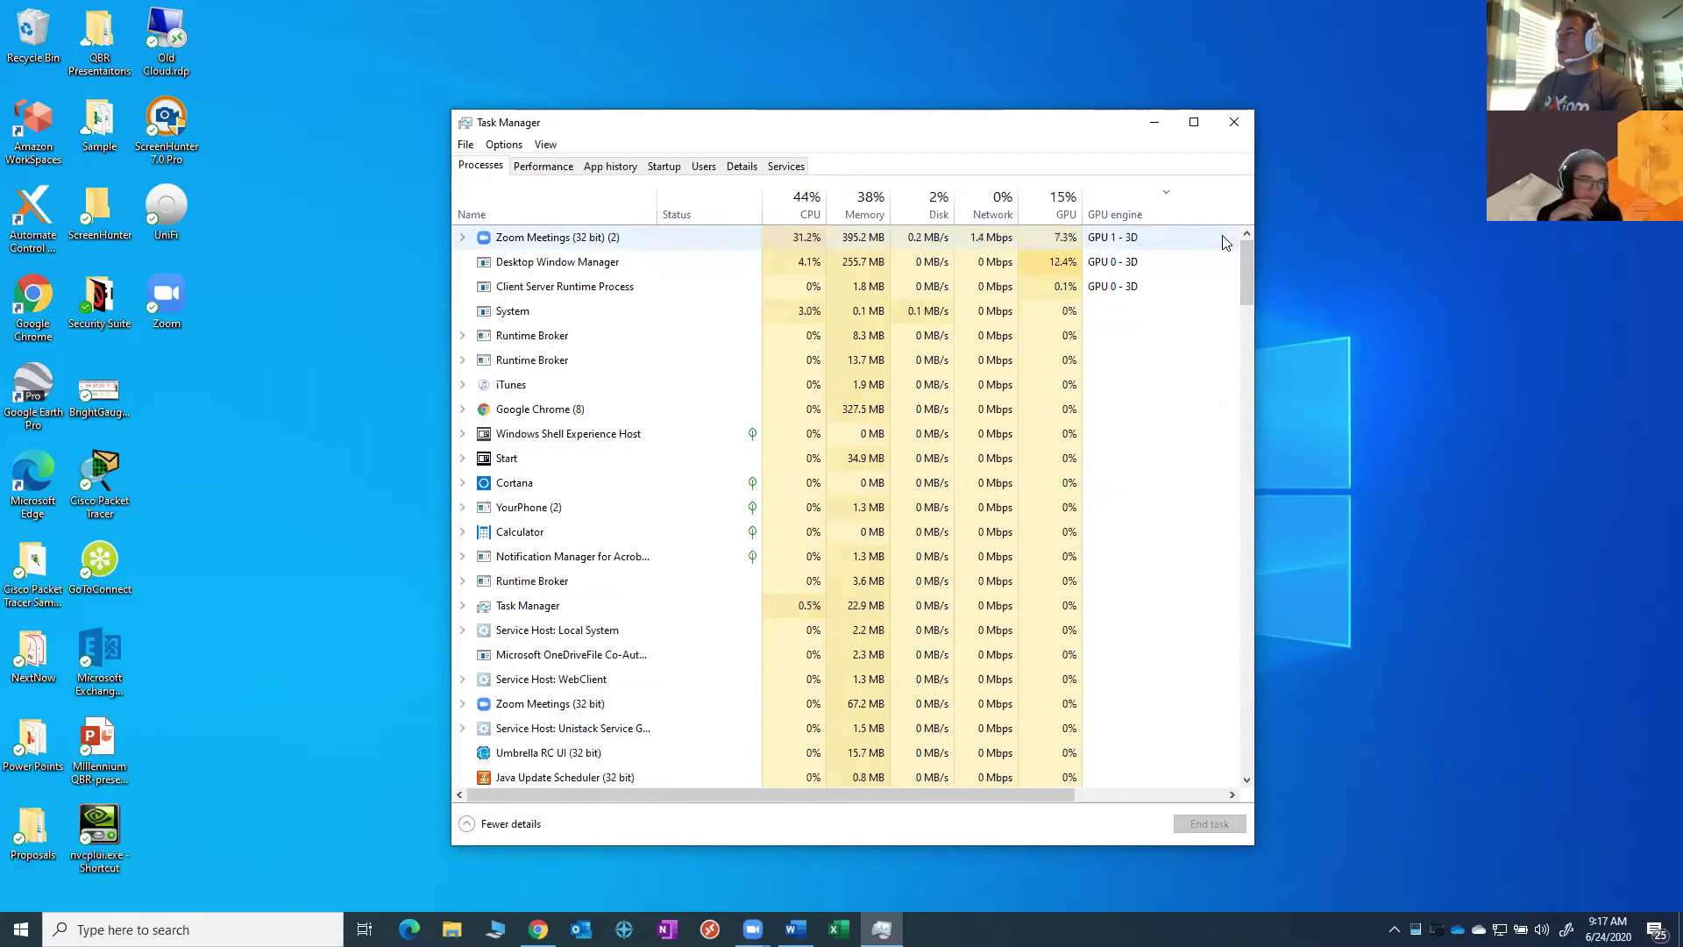
{"action": "left_click_drag", "start_coordinate": [1246, 257], "coordinate": [1215, 230]}
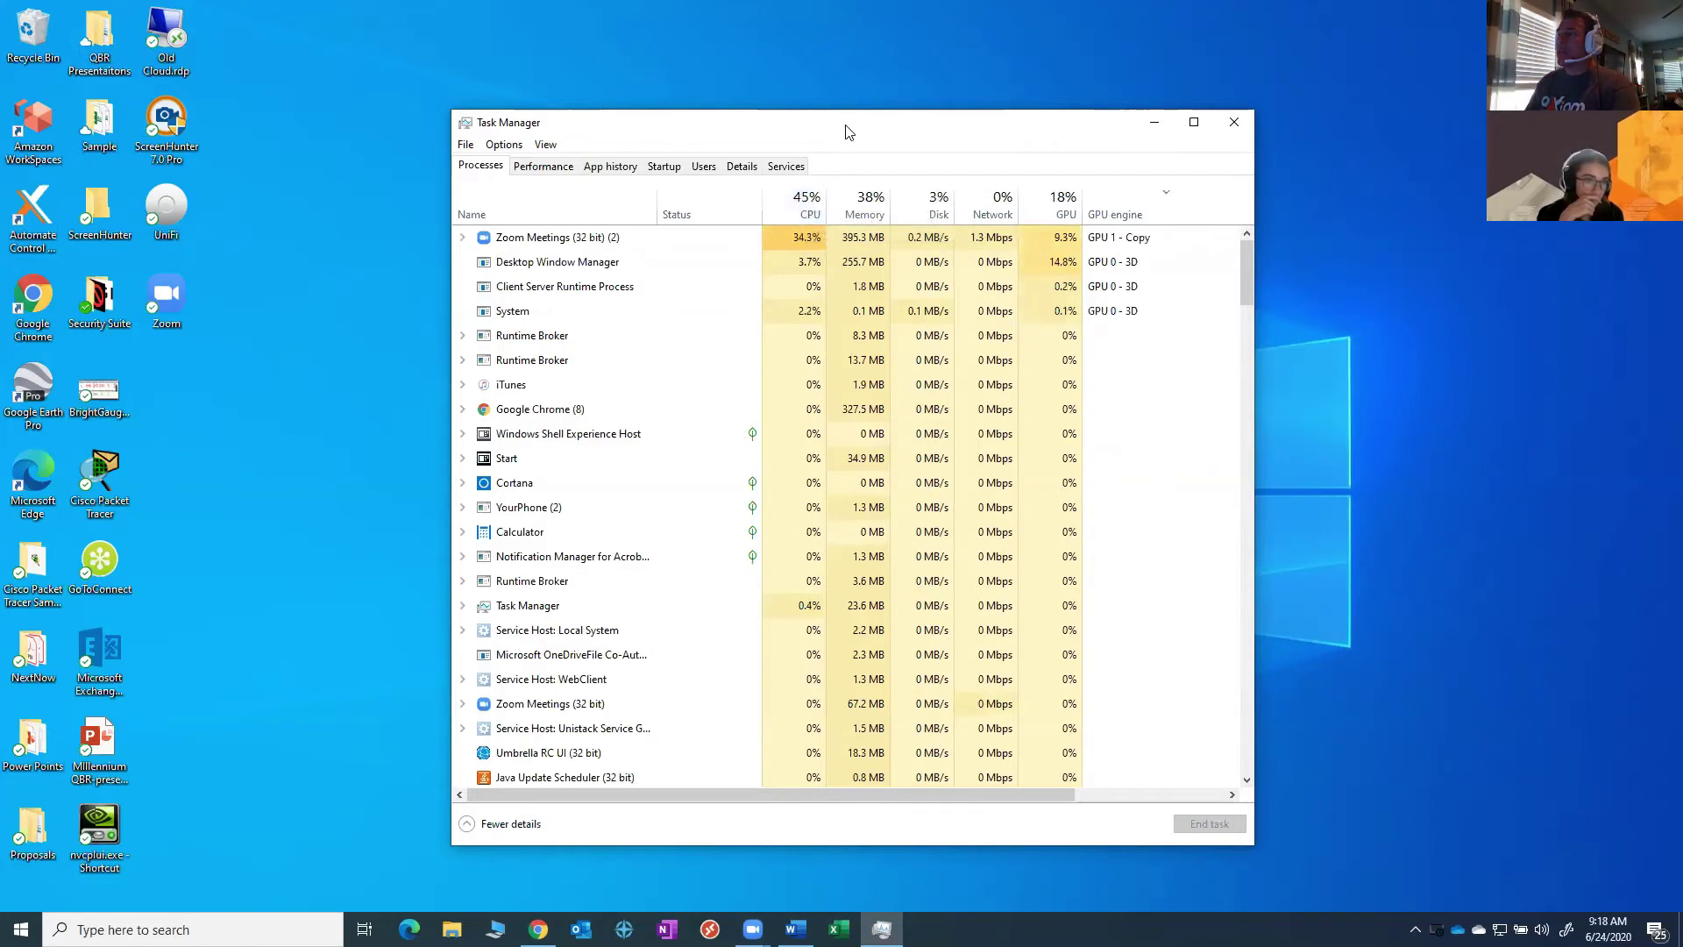
{"action": "left_click_drag", "start_coordinate": [849, 131], "coordinate": [773, 119]}
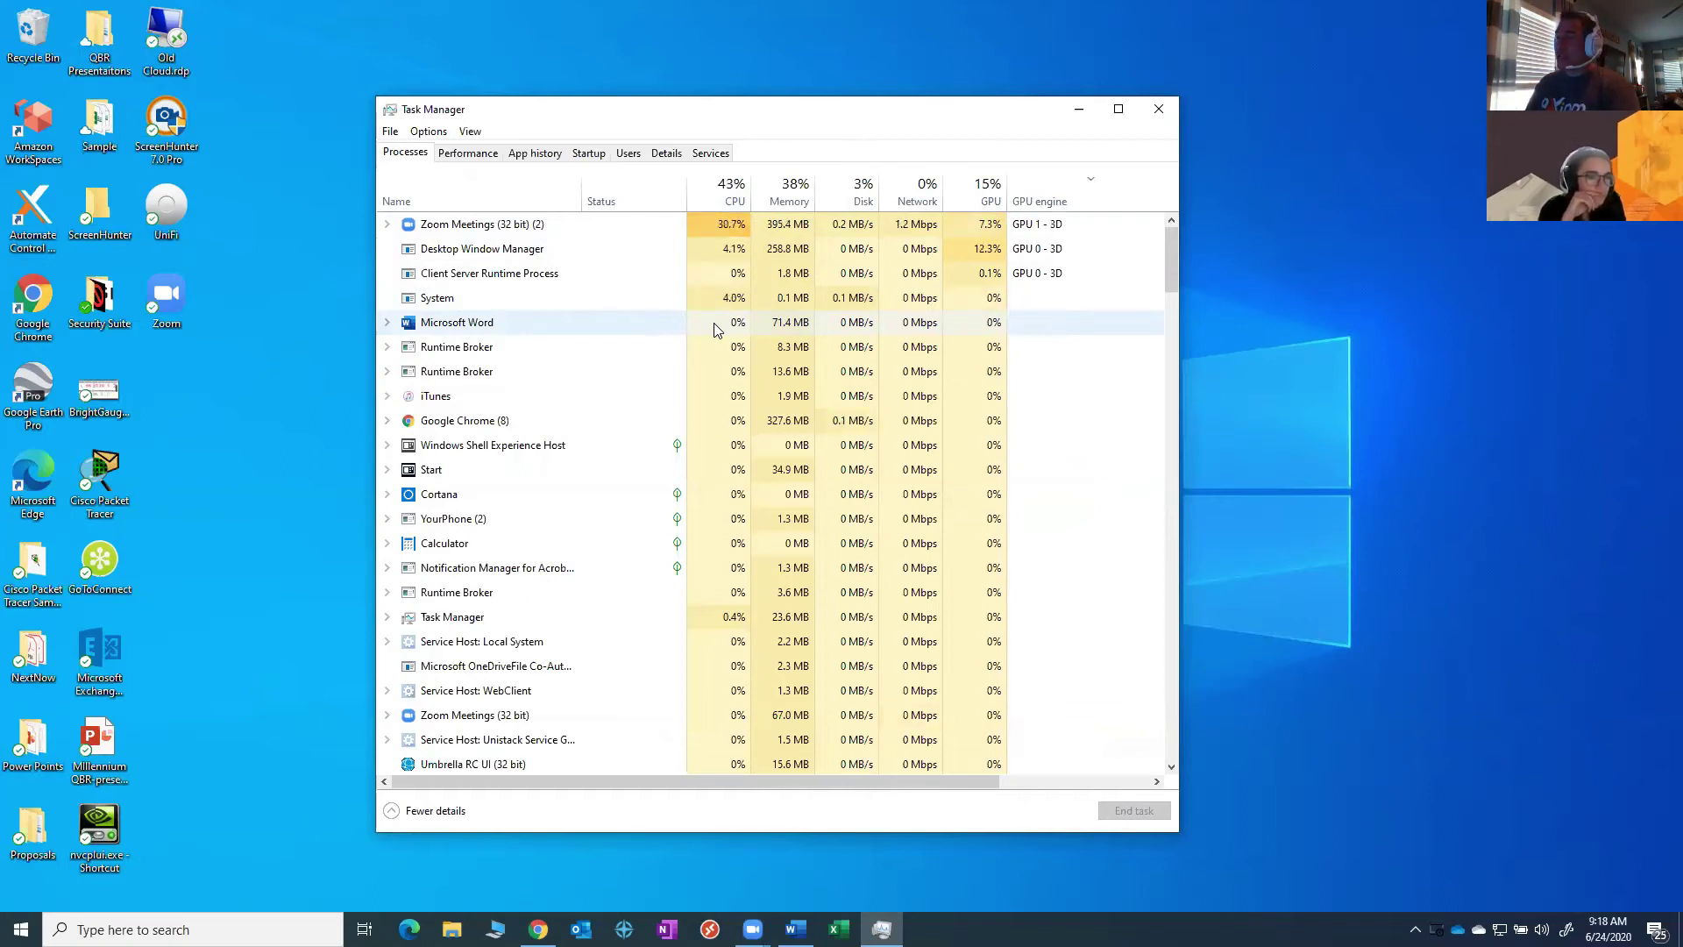
End the Microsoft Word task and launch the Word app again through a Windows search
{"action": "right_click", "coordinate": [544, 332]}
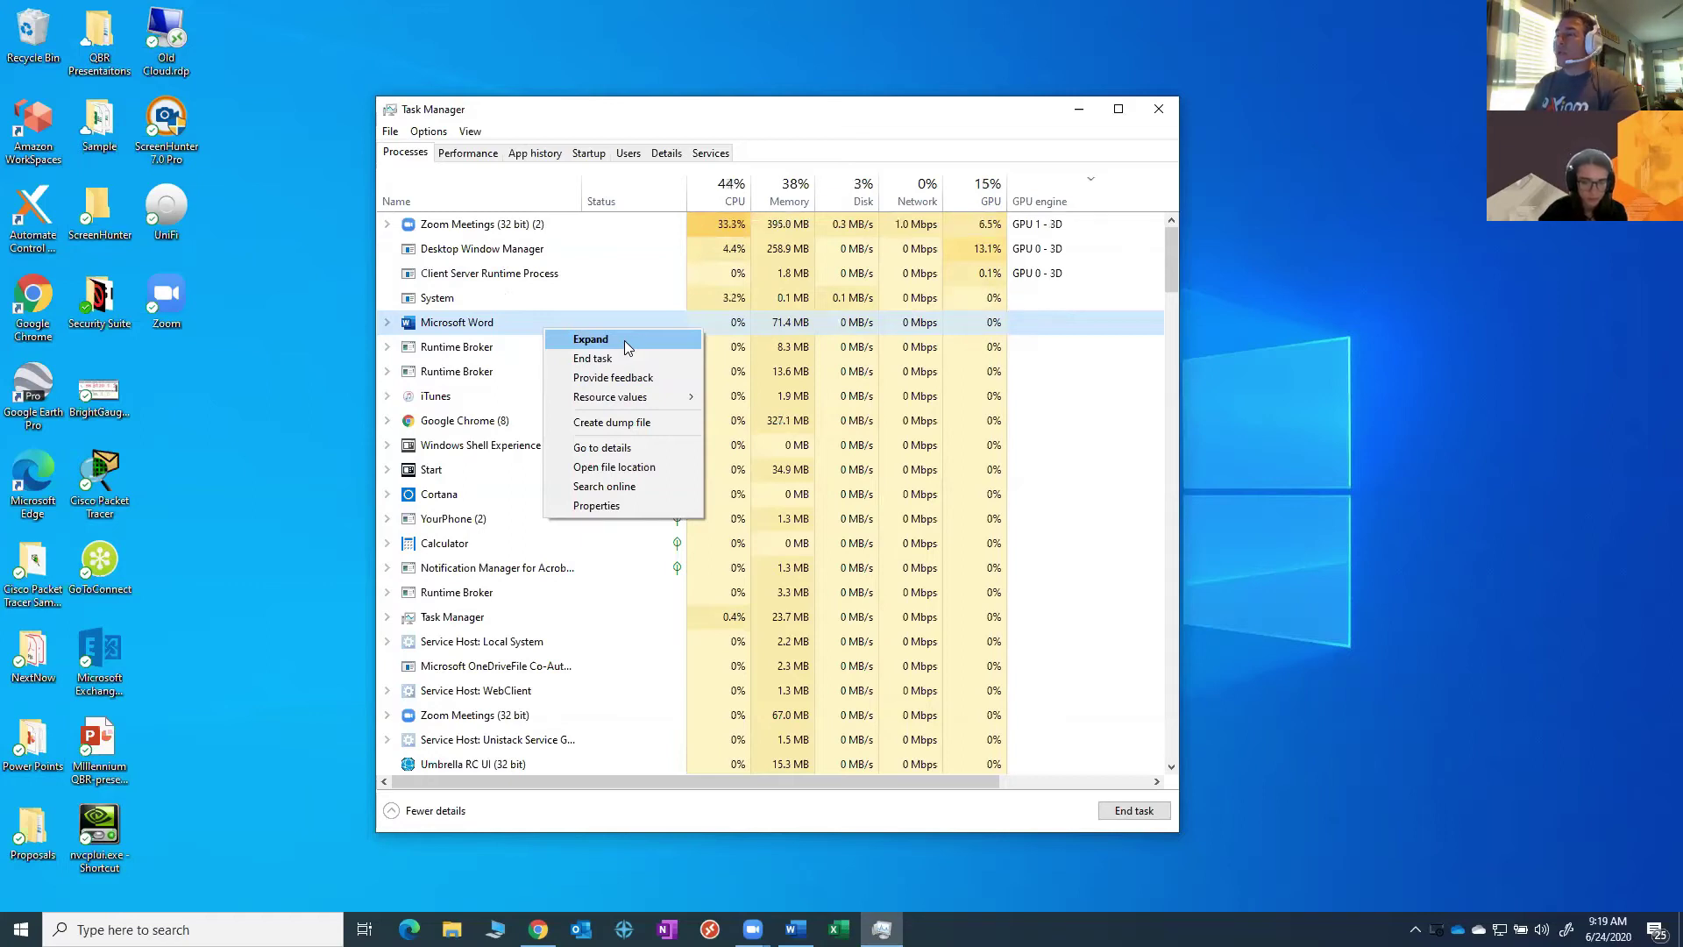
{"action": "left_click", "coordinate": [624, 354]}
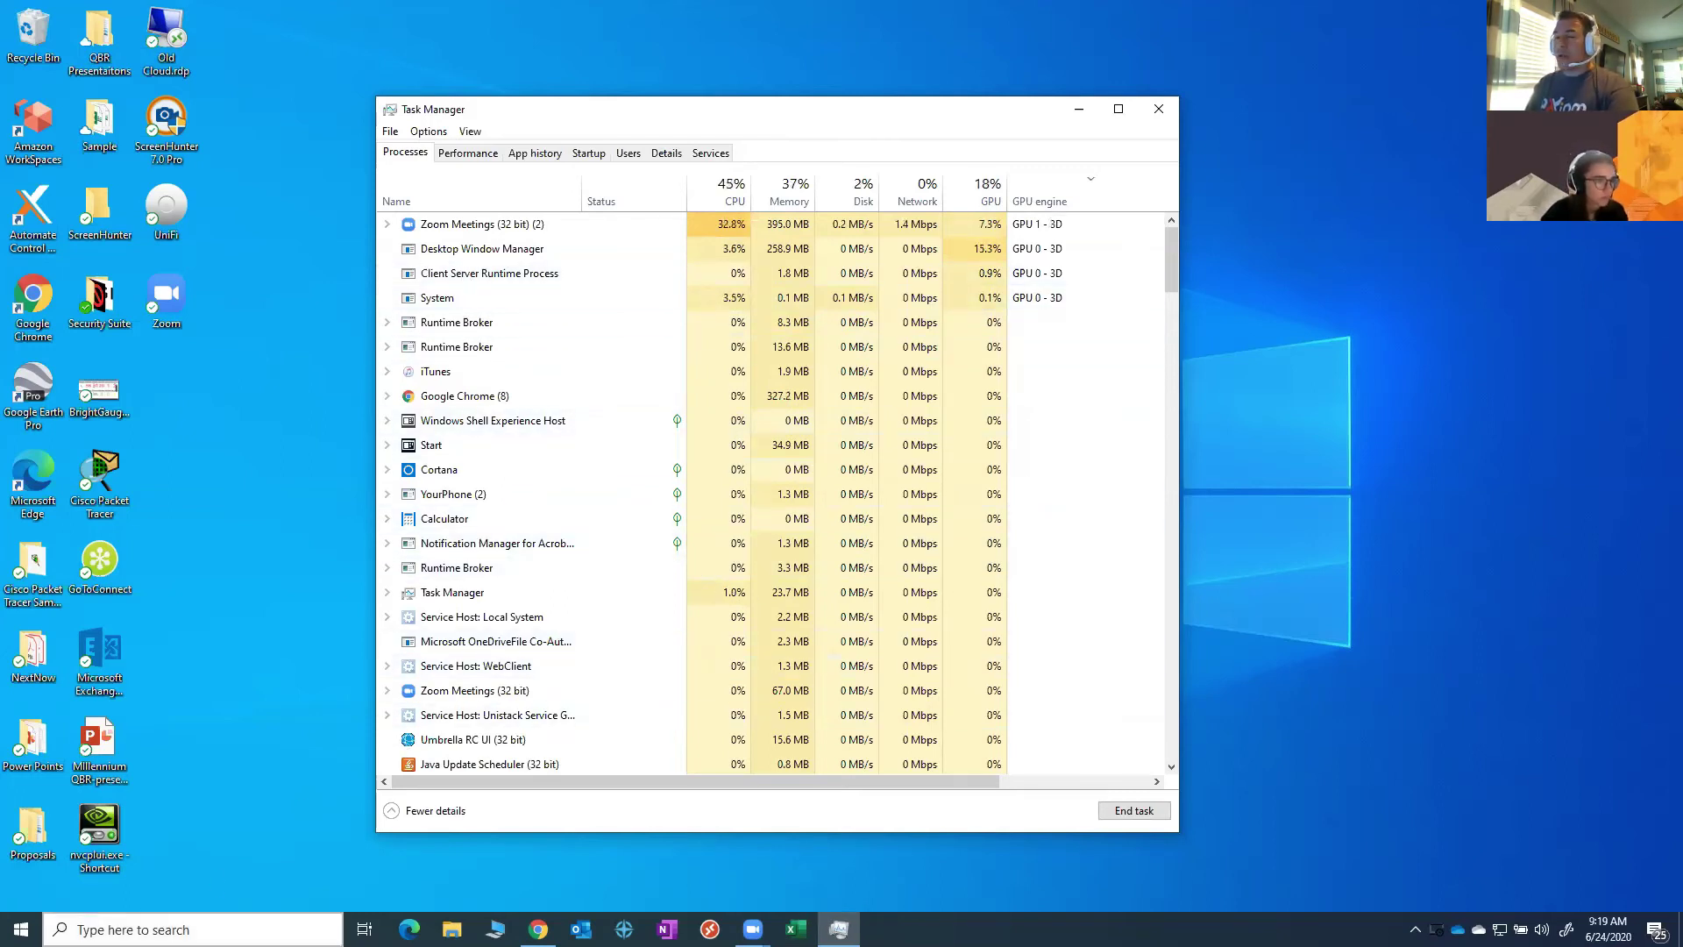
{"action": "left_click", "coordinate": [21, 929]}
{"action": "type", "text": "wor"}
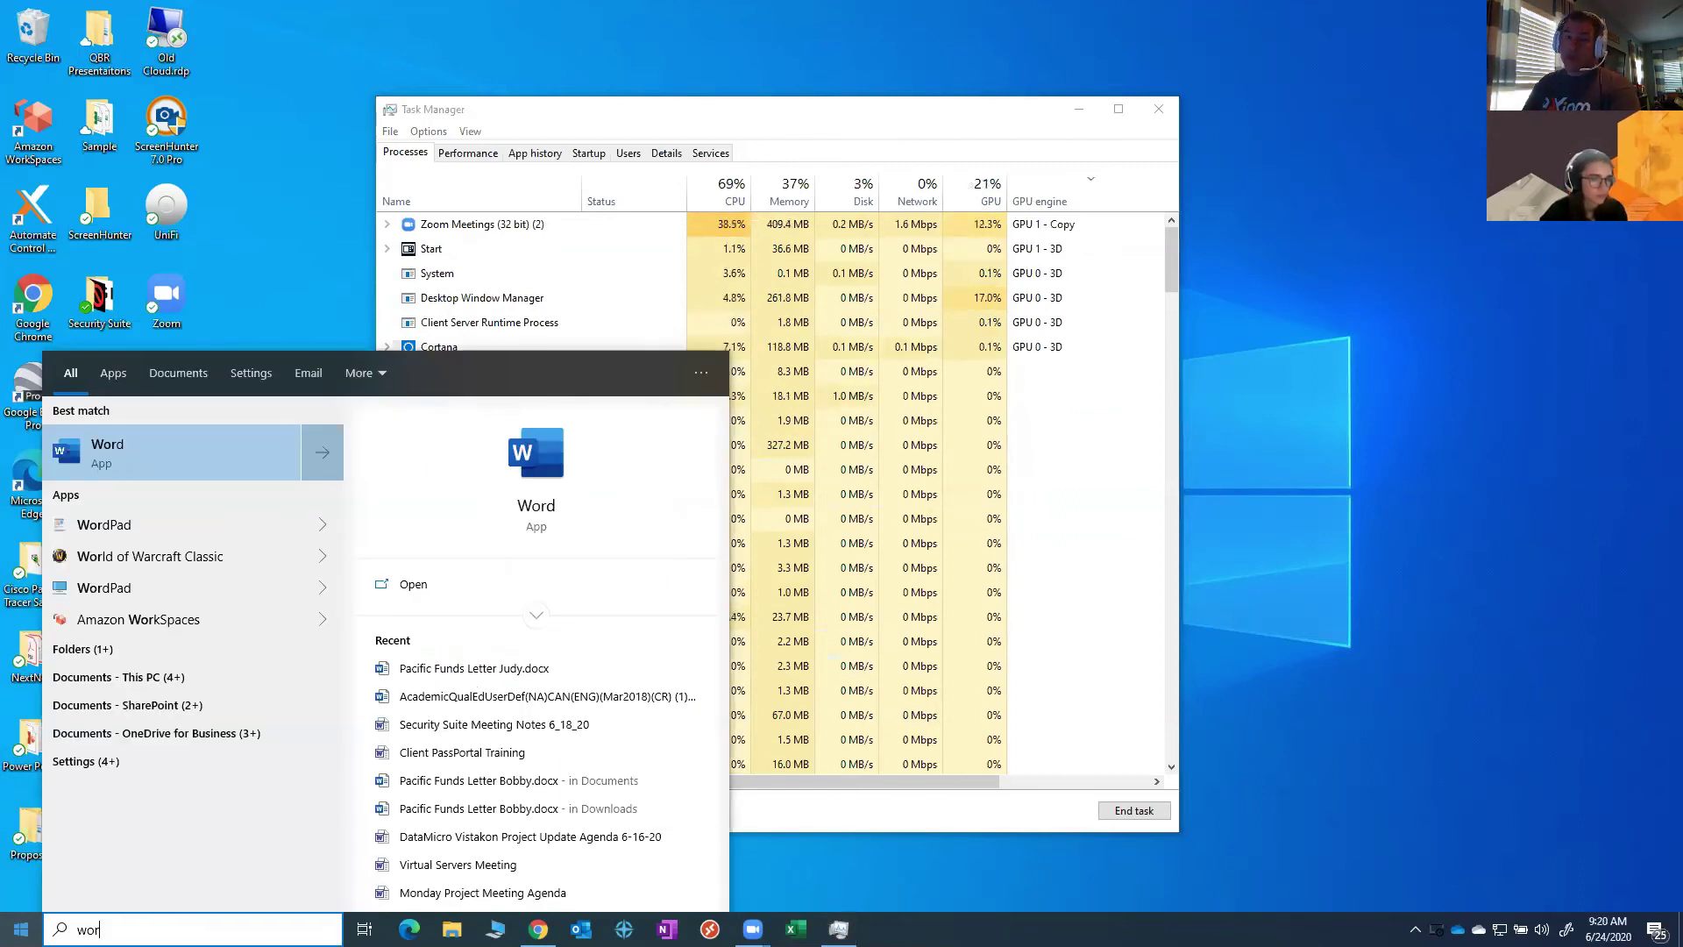
{"action": "left_click", "coordinate": [194, 461]}
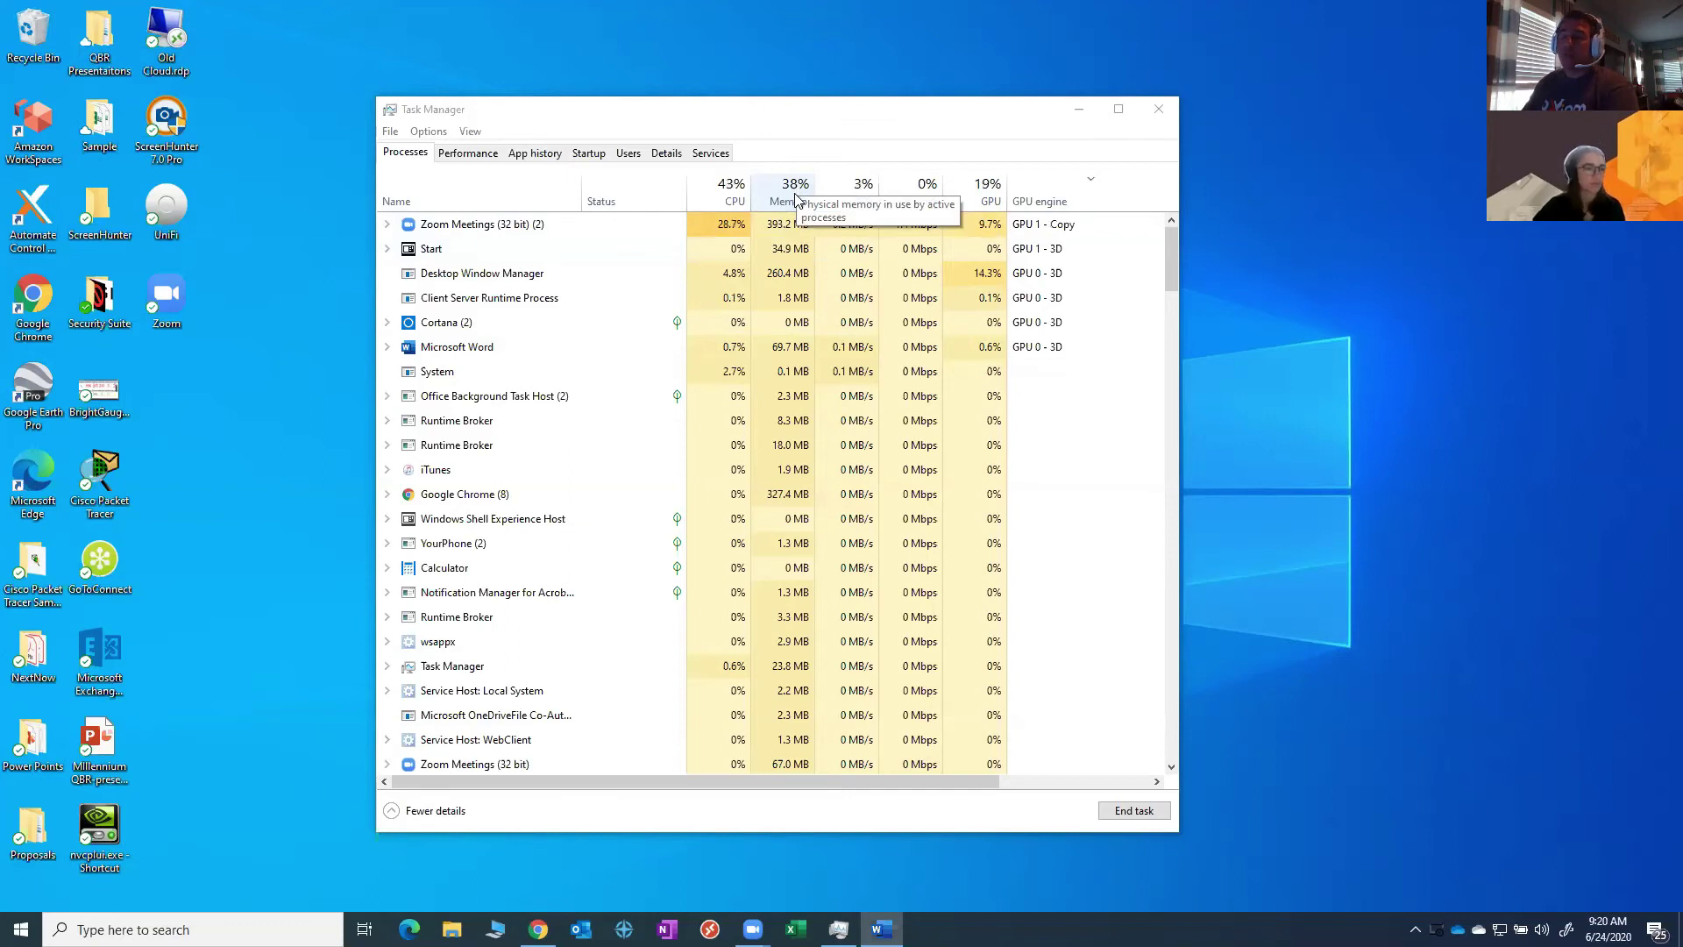
Display the computer's shut down and sign-out options
{"action": "right_click", "coordinate": [21, 927]}
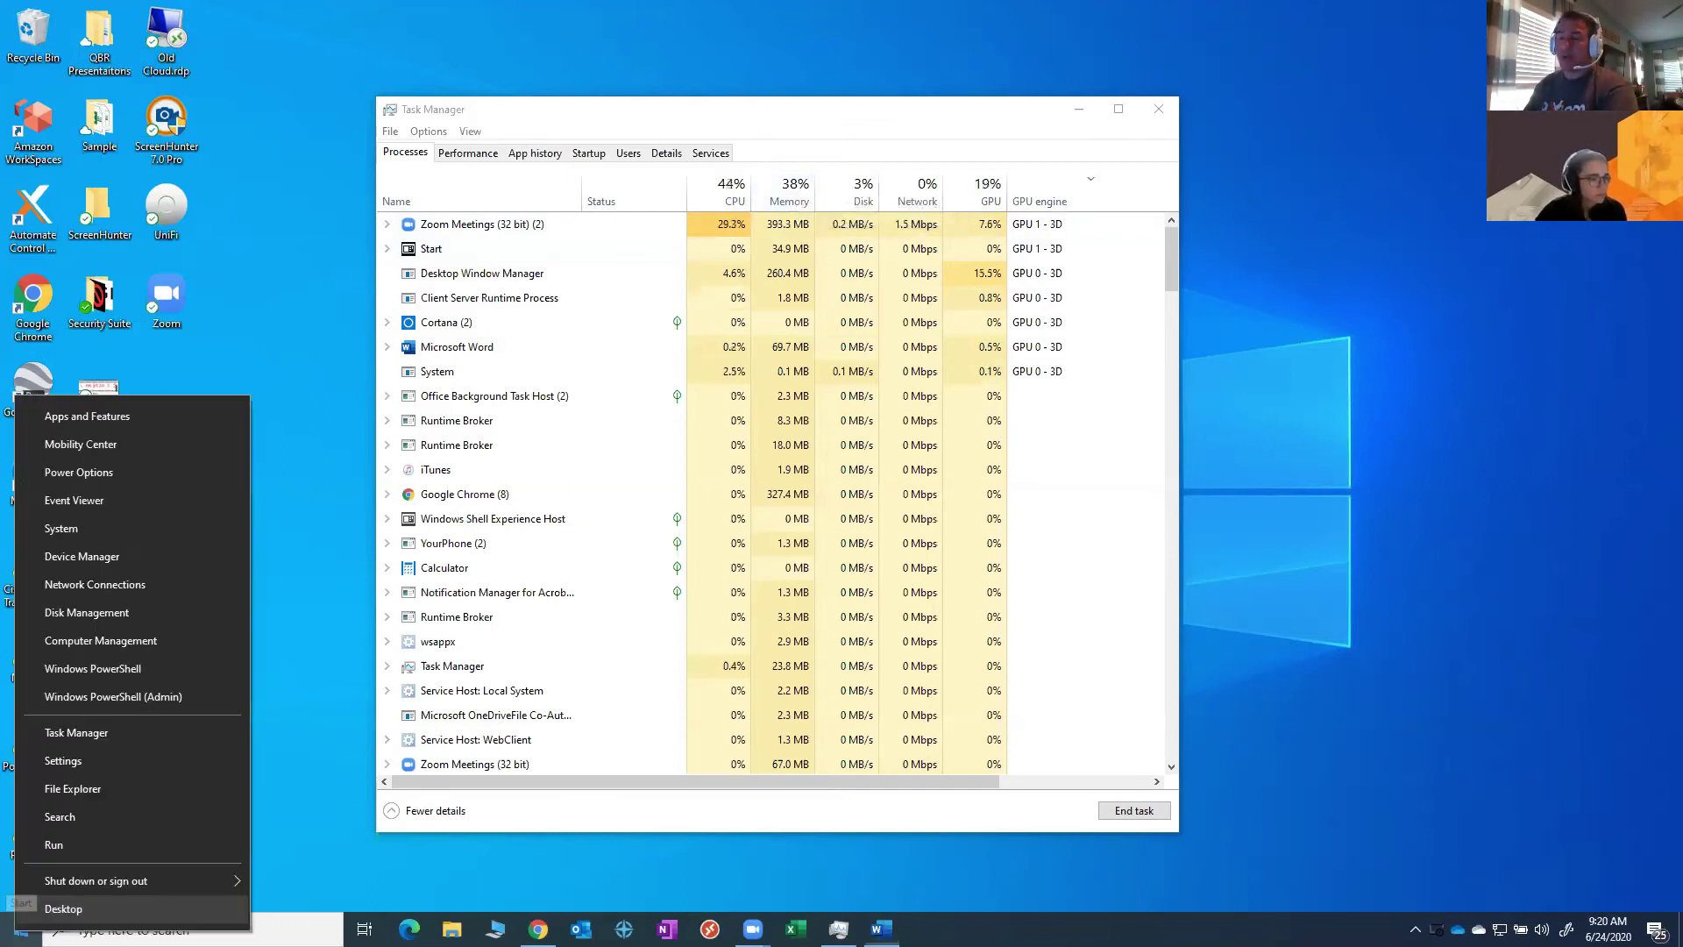
{"action": "mouse_move", "coordinate": [96, 884]}
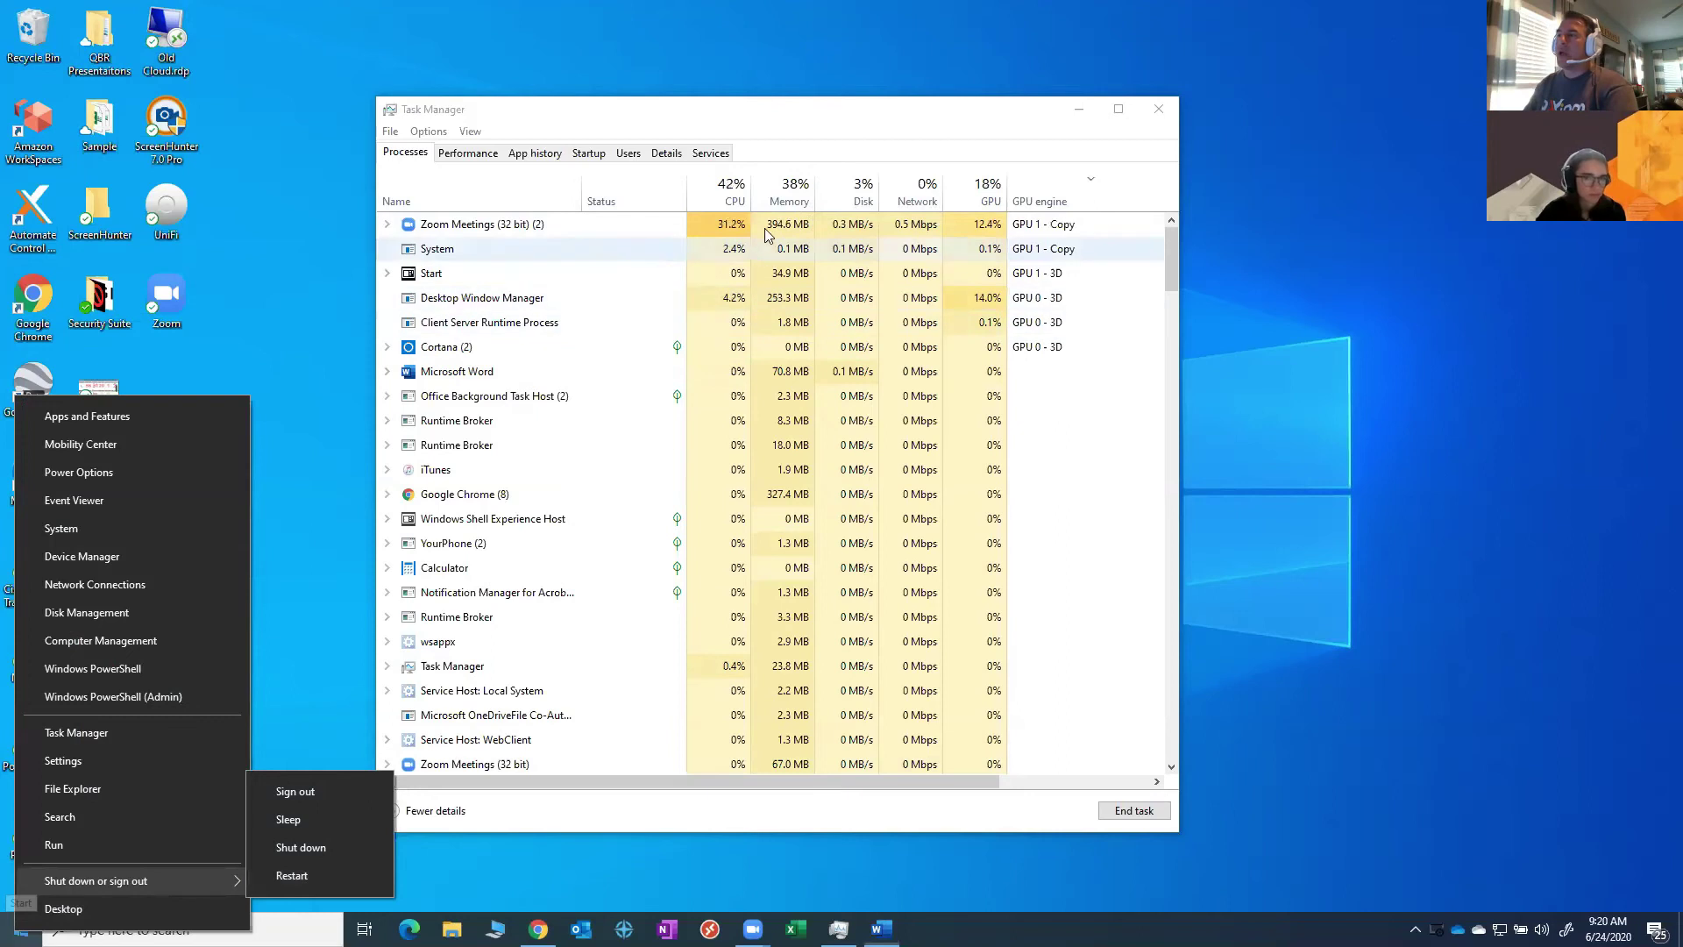
Sort the processes by memory use, highest first, and inspect the Google Chrome group by expanding and collapsing it
{"action": "left_click", "coordinate": [792, 187]}
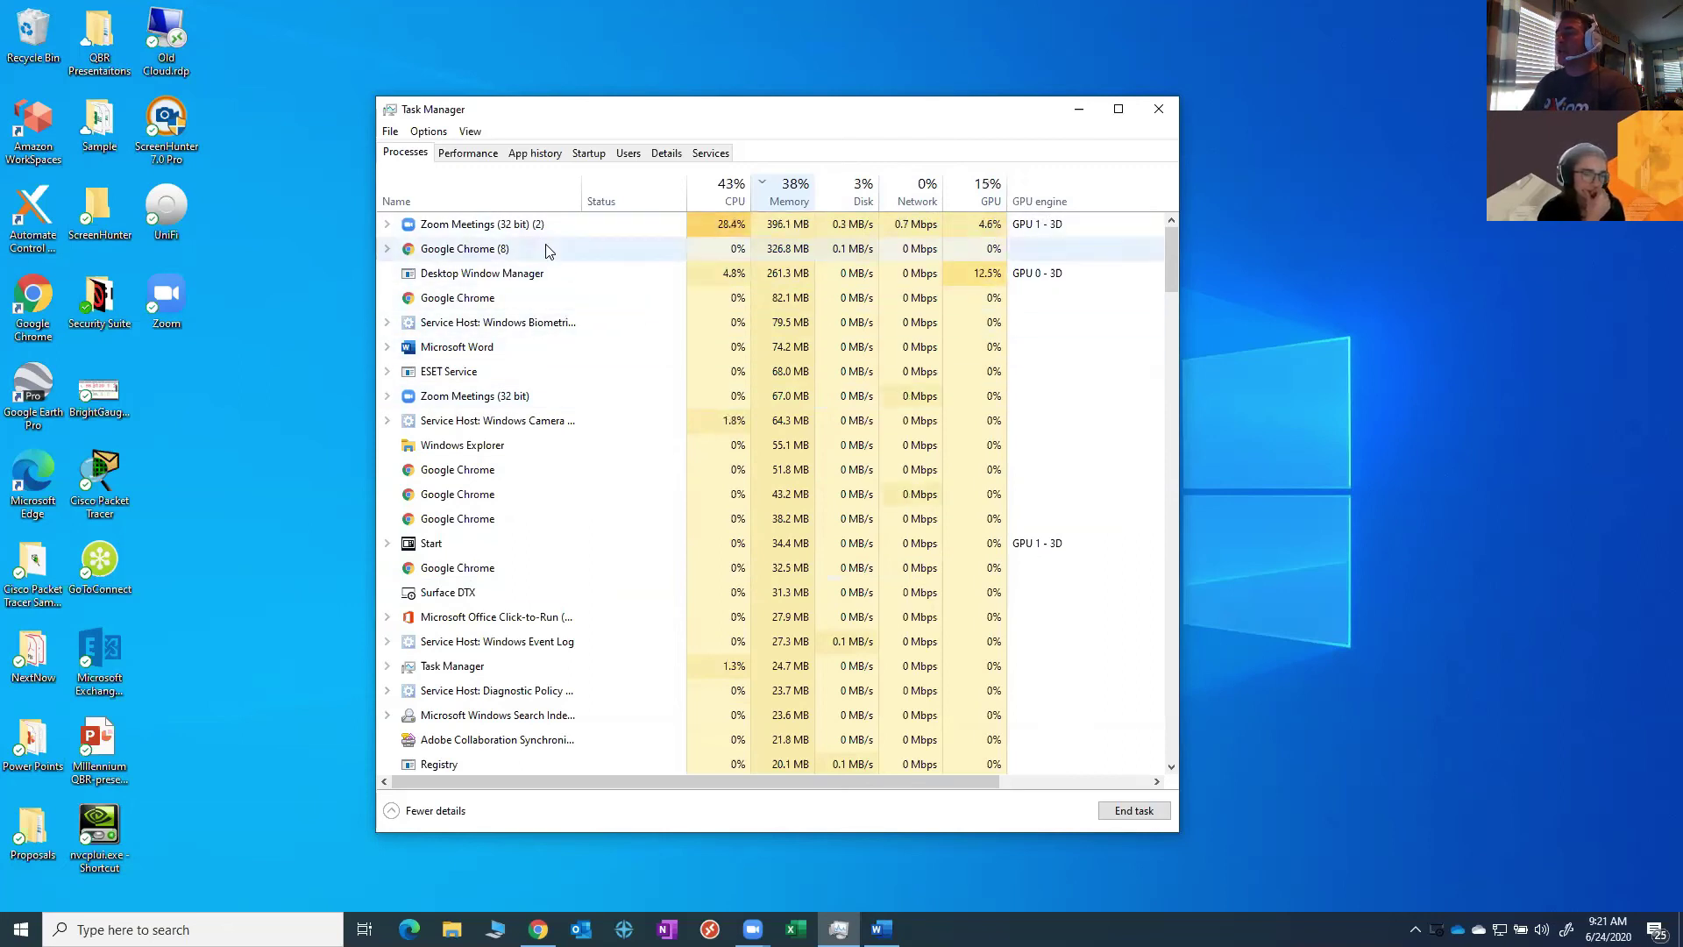
{"action": "right_click", "coordinate": [473, 252]}
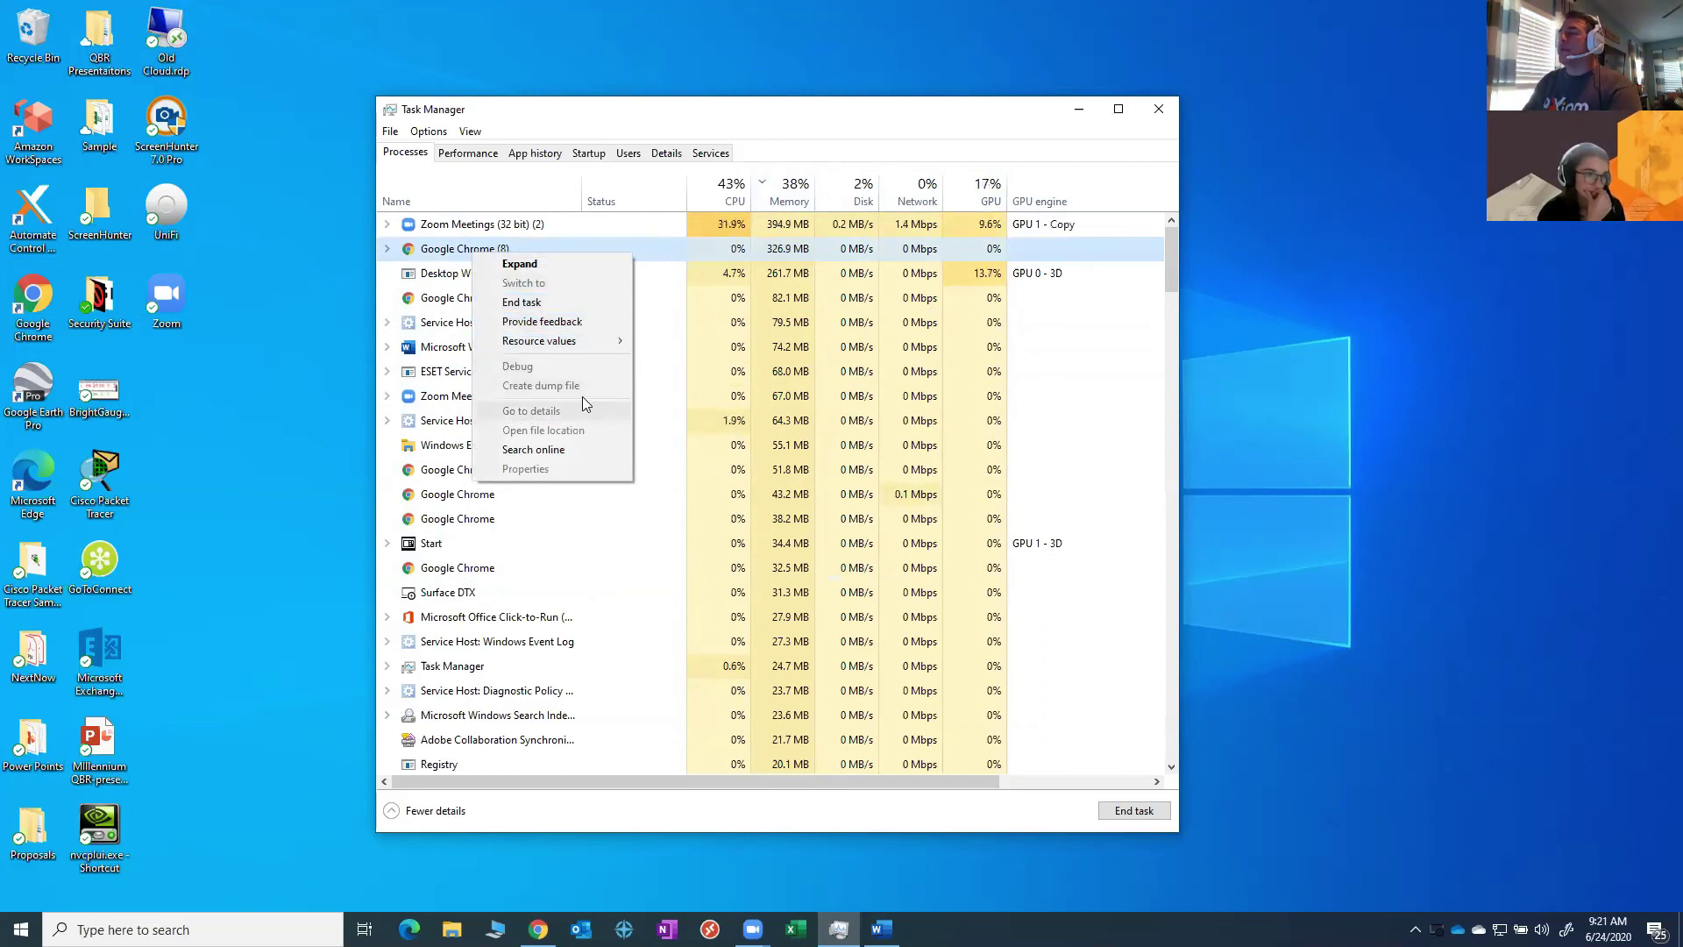
{"action": "left_click", "coordinate": [551, 267]}
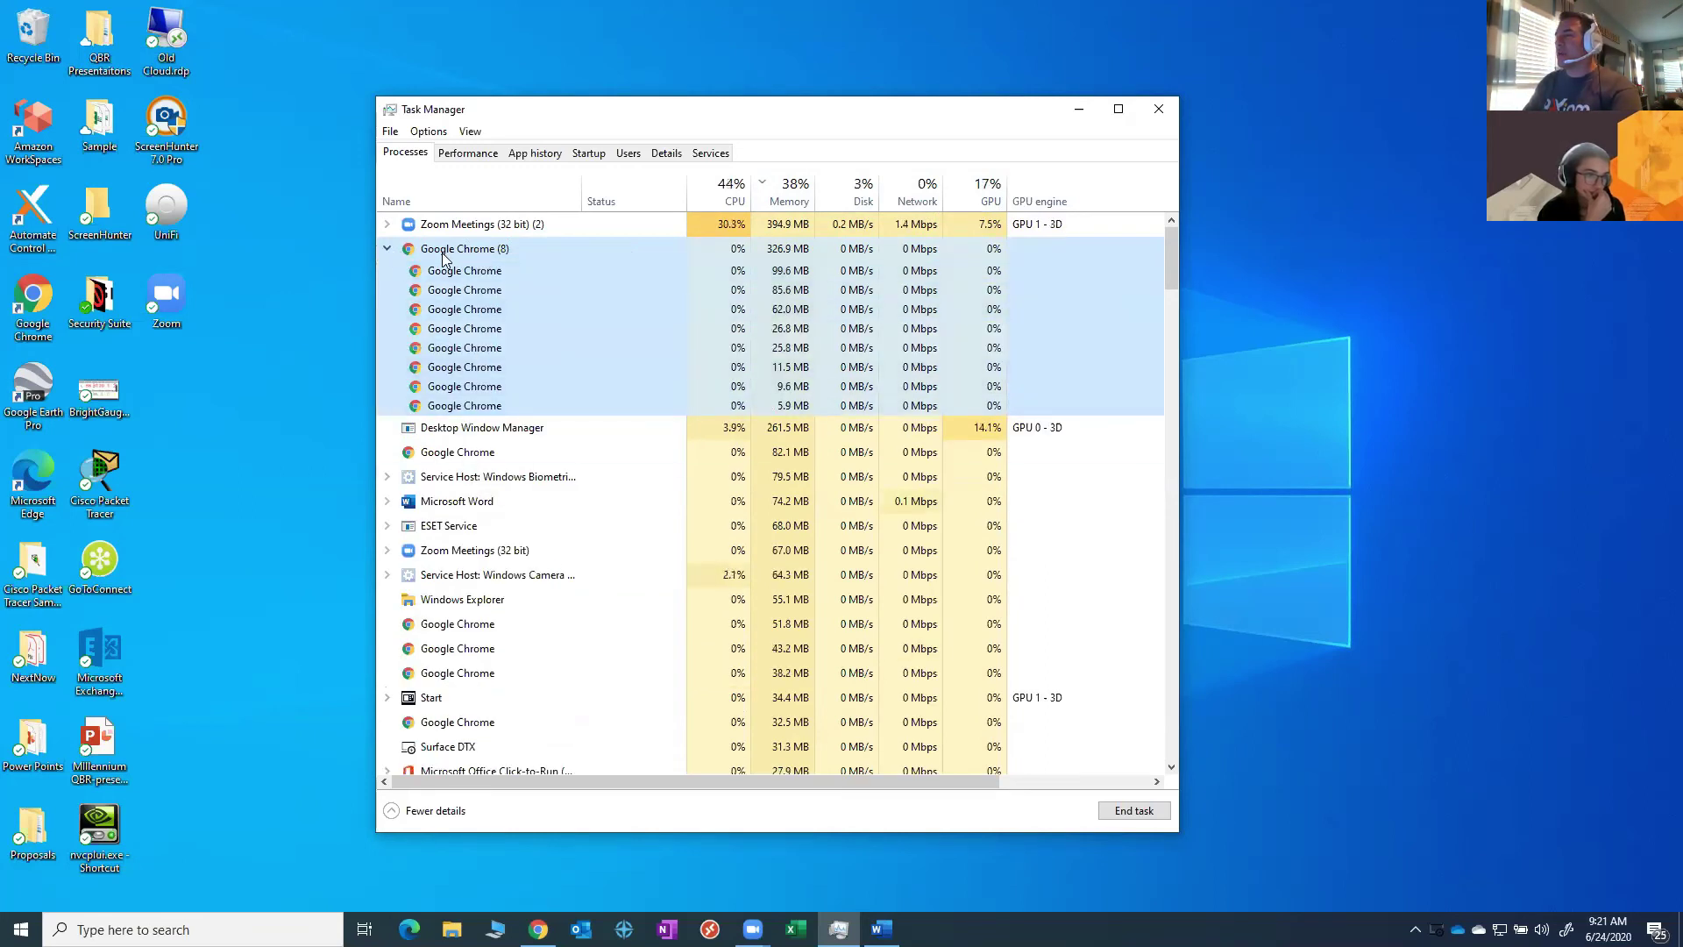
{"action": "left_click", "coordinate": [387, 248]}
{"action": "right_click", "coordinate": [473, 253]}
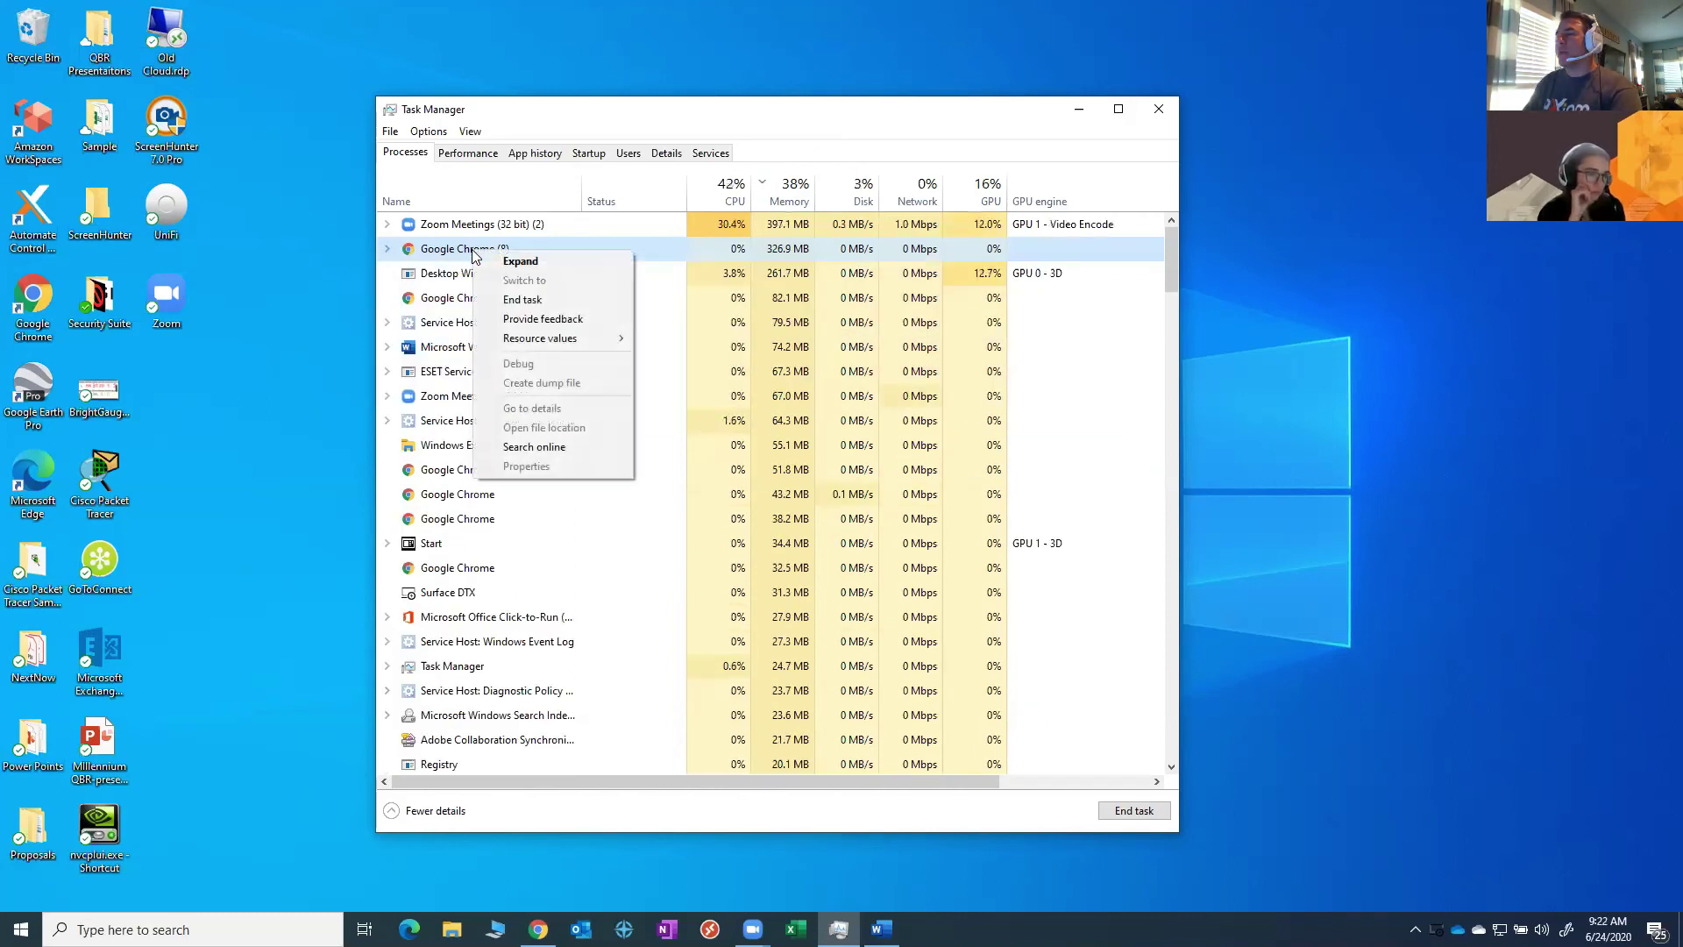
Examine the actions available for the Microsoft Word process and check its open document window
{"action": "right_click", "coordinate": [441, 351]}
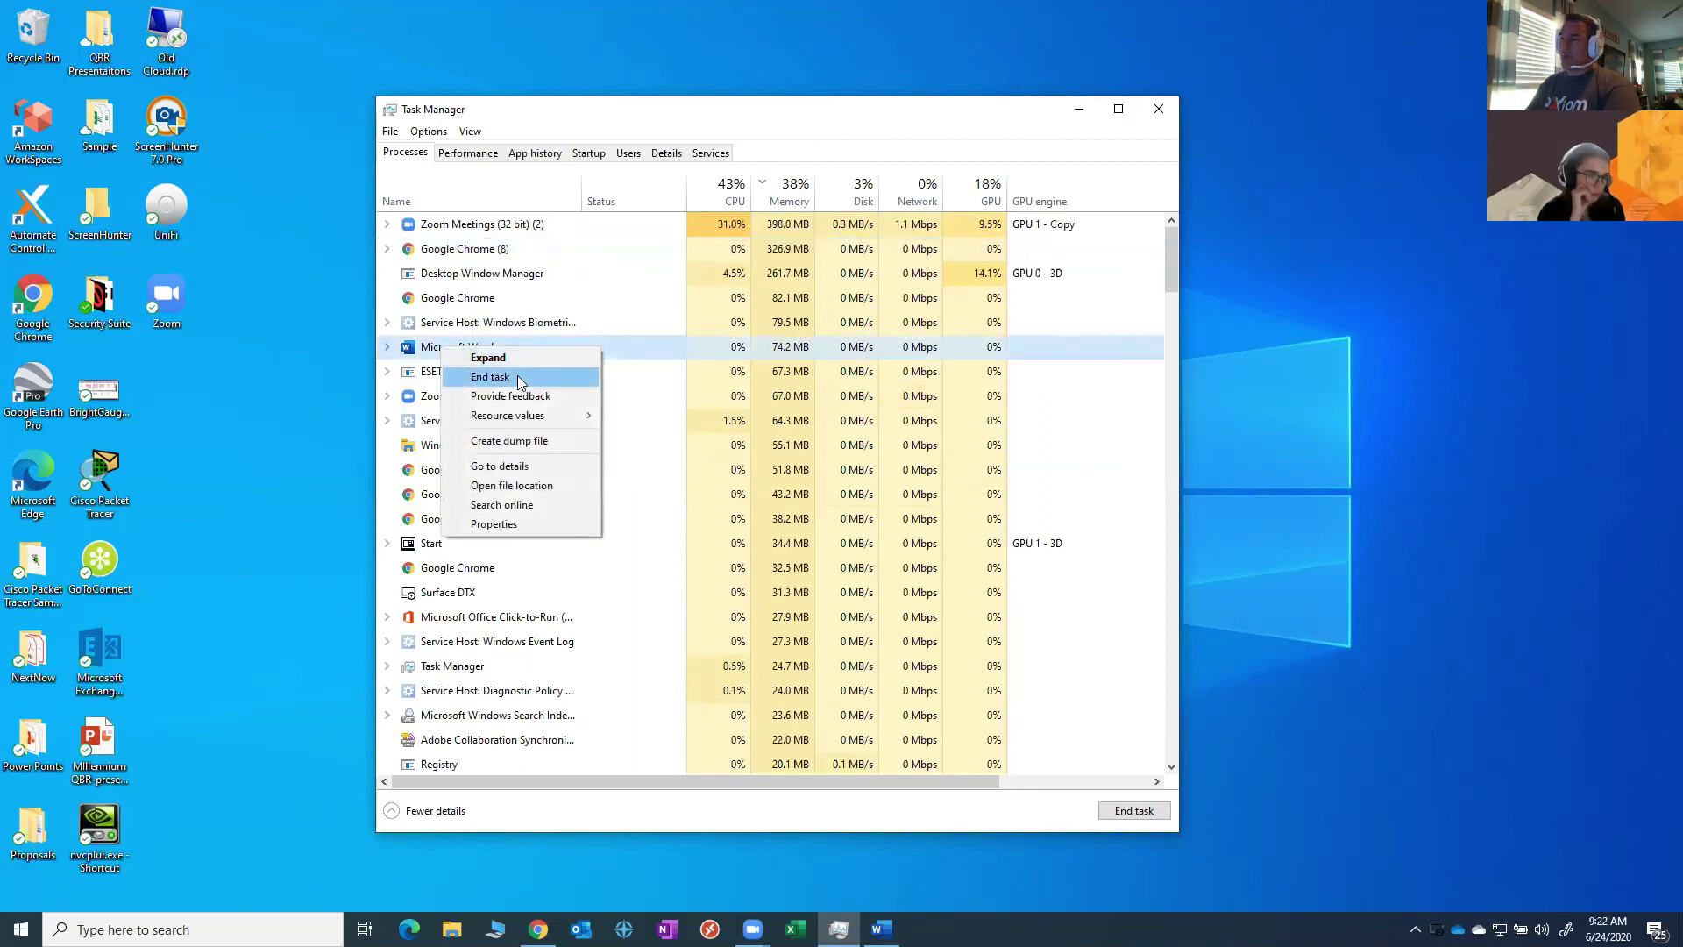
{"action": "left_click", "coordinate": [880, 930]}
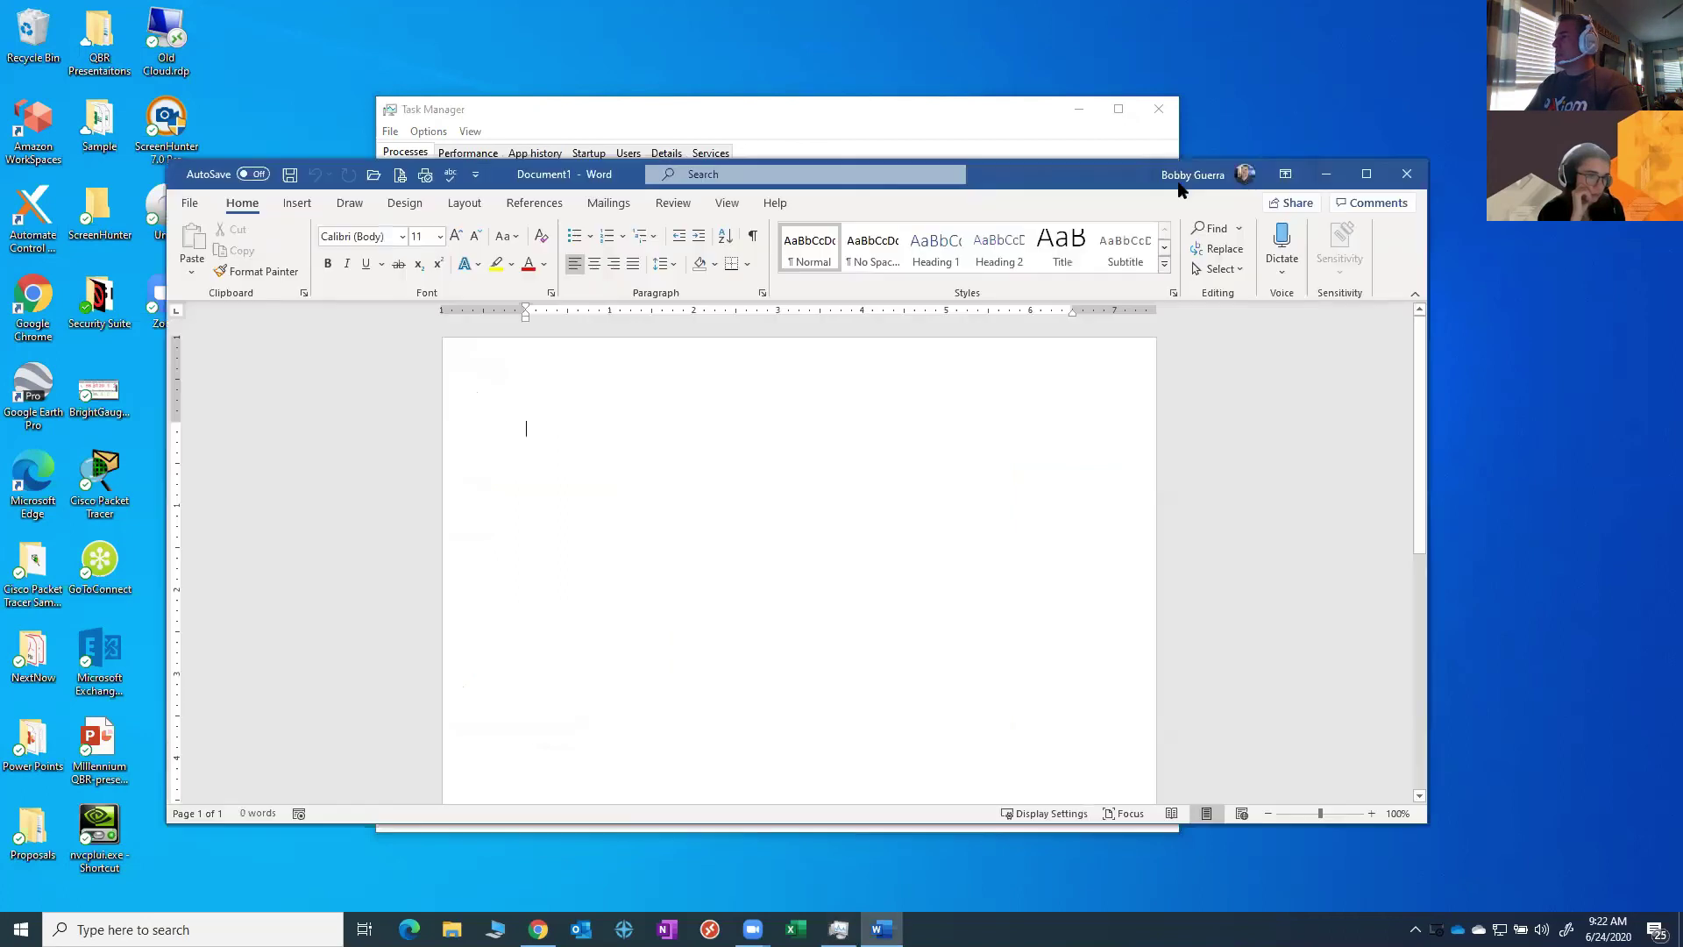
{"action": "left_click", "coordinate": [1329, 174]}
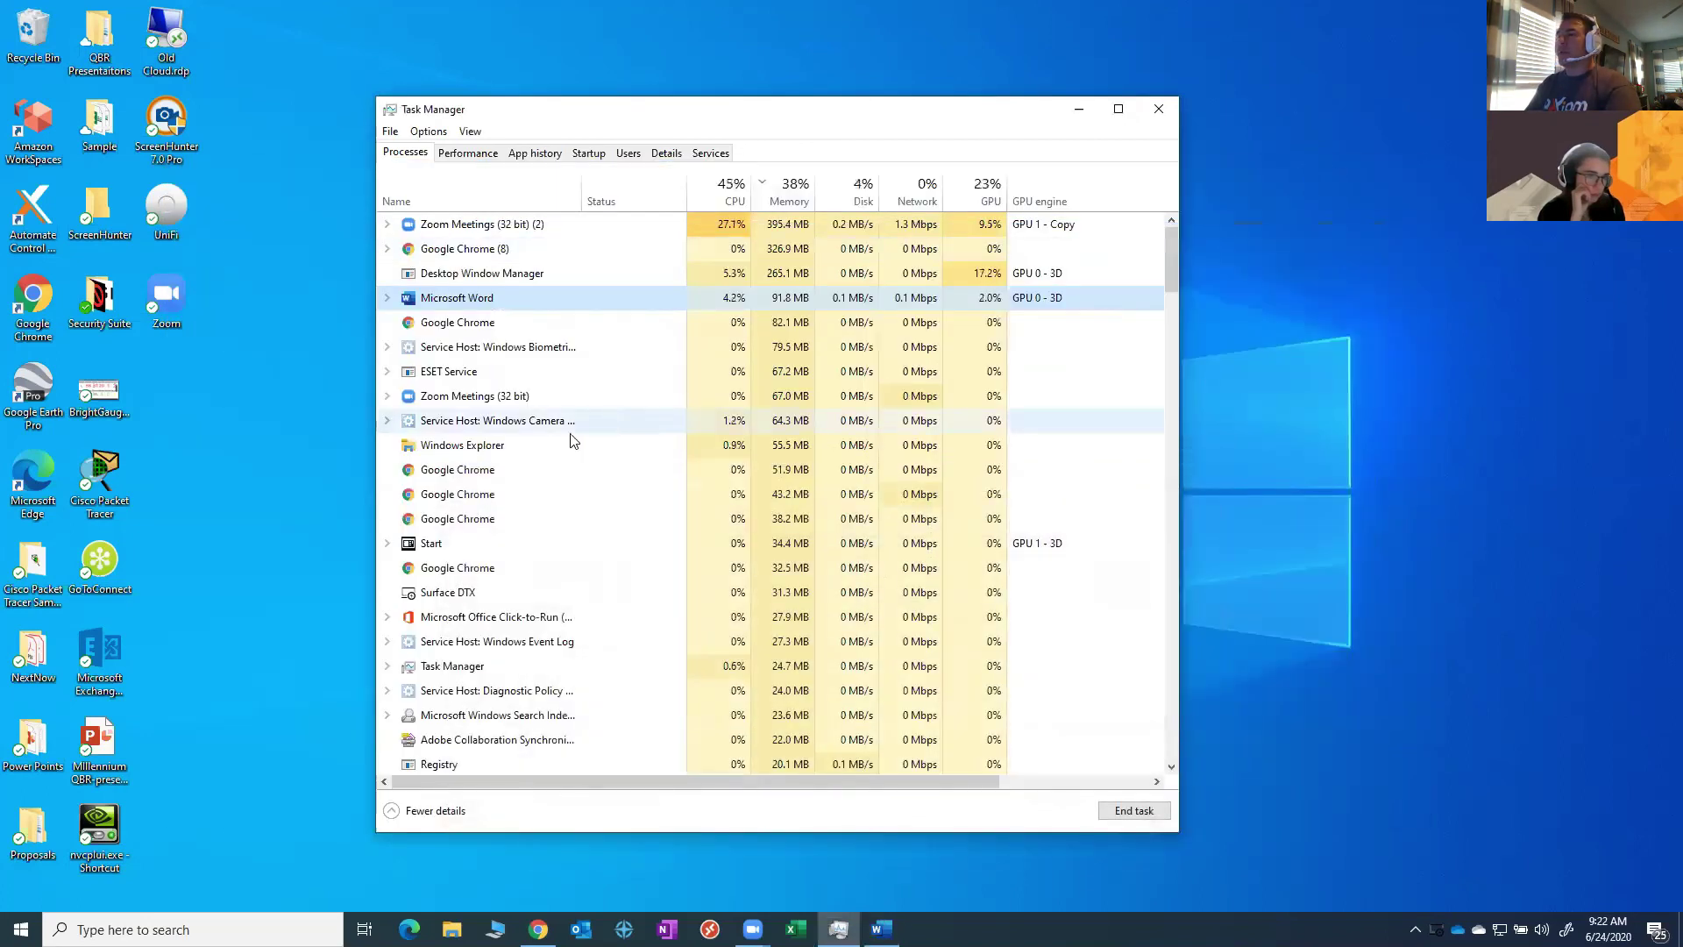
{"action": "right_click", "coordinate": [476, 301]}
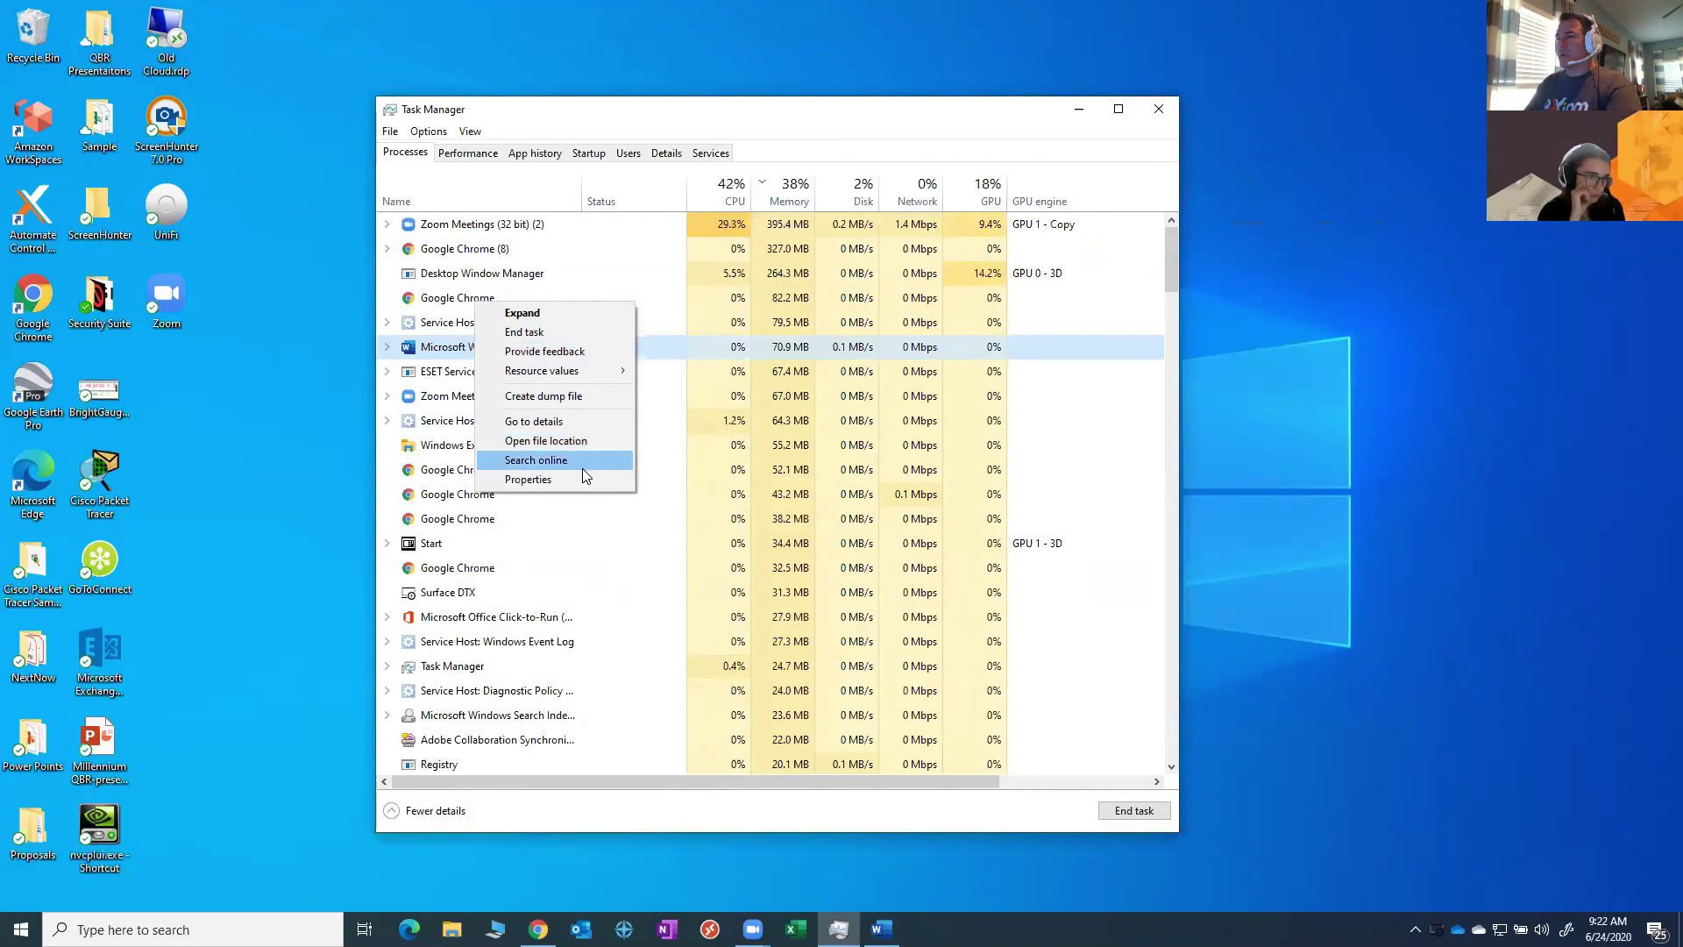
{"action": "left_click", "coordinate": [881, 929]}
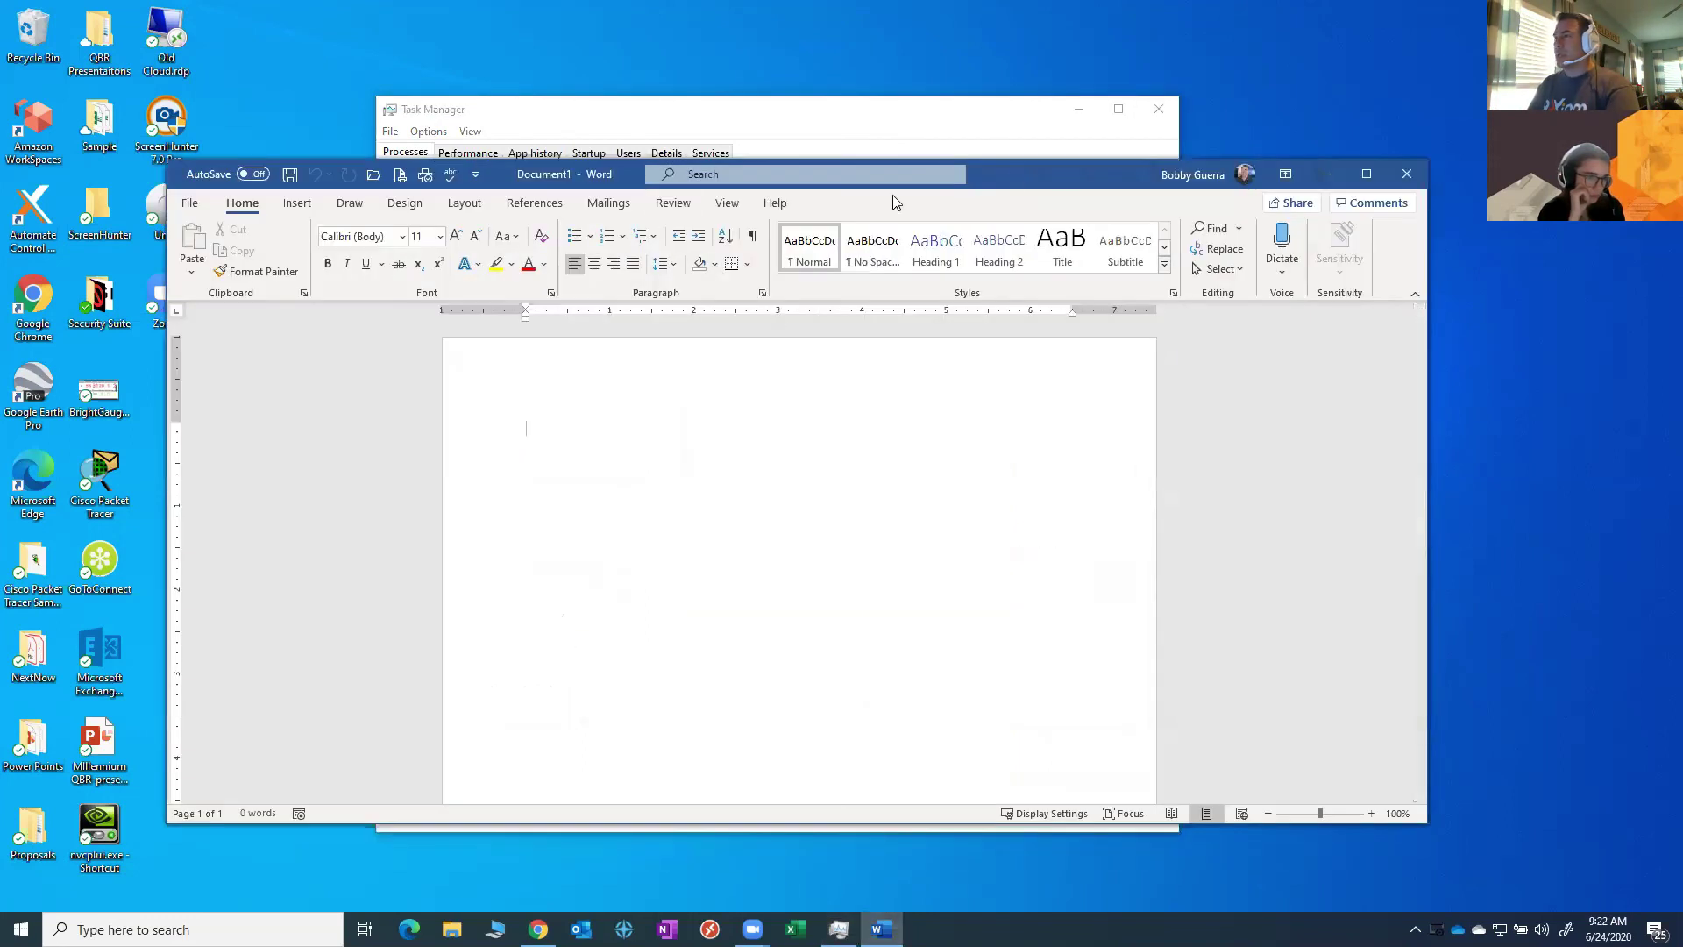
{"action": "left_click", "coordinate": [1043, 136]}
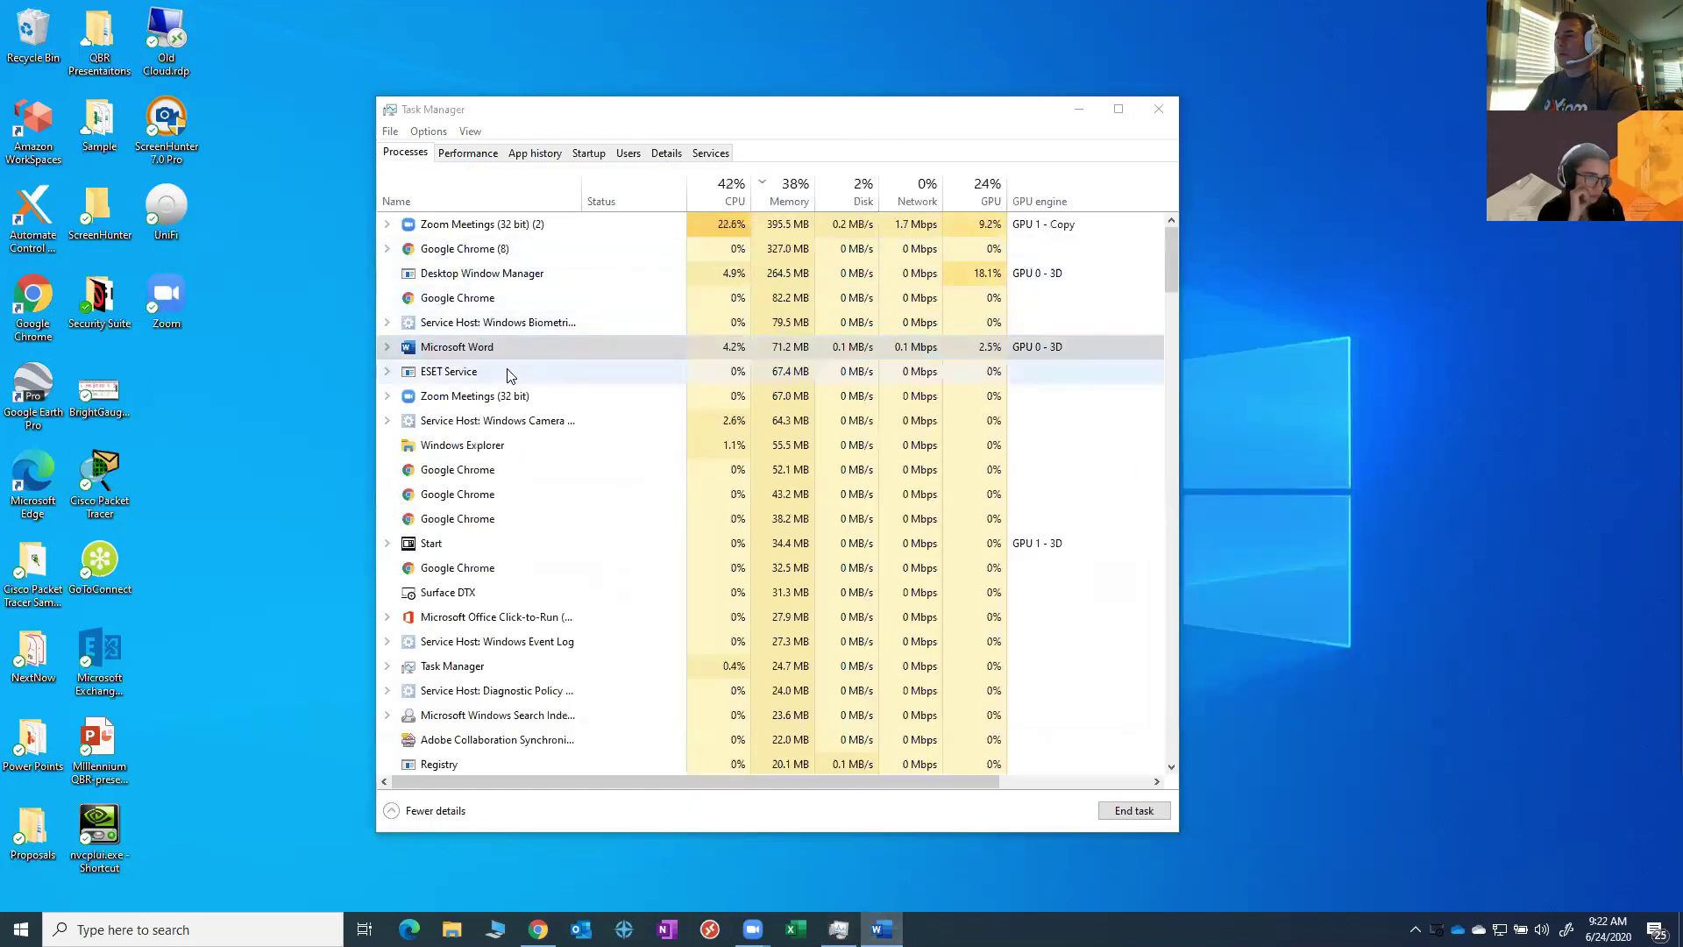
{"action": "right_click", "coordinate": [494, 349]}
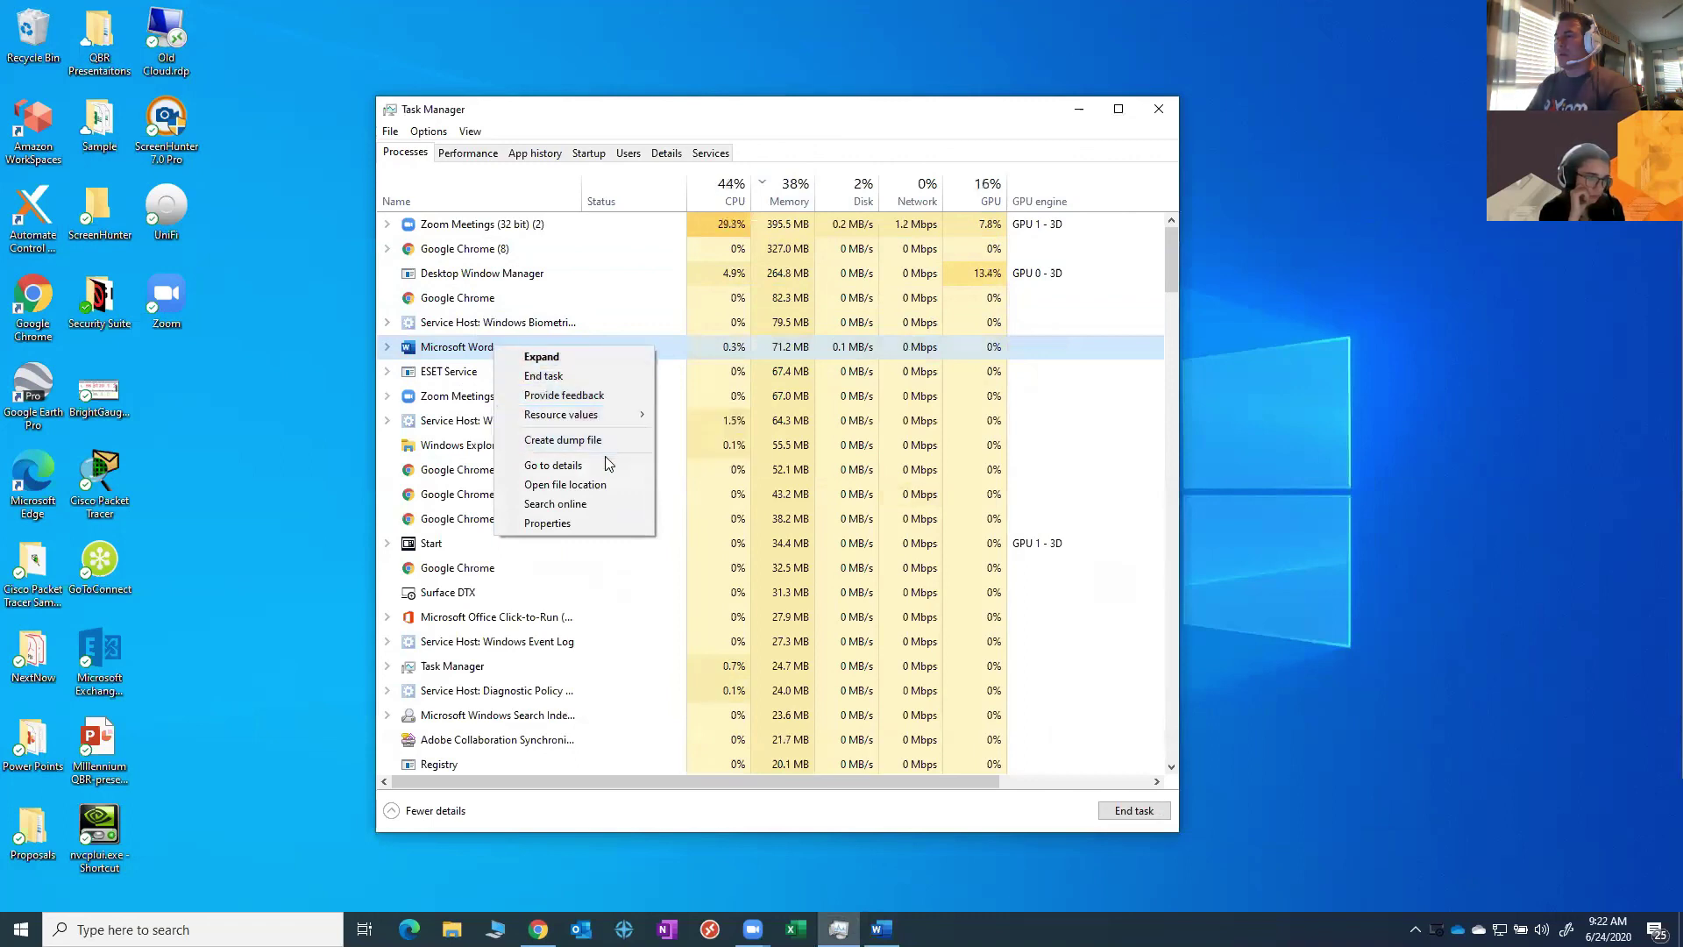
{"action": "left_click", "coordinate": [406, 349]}
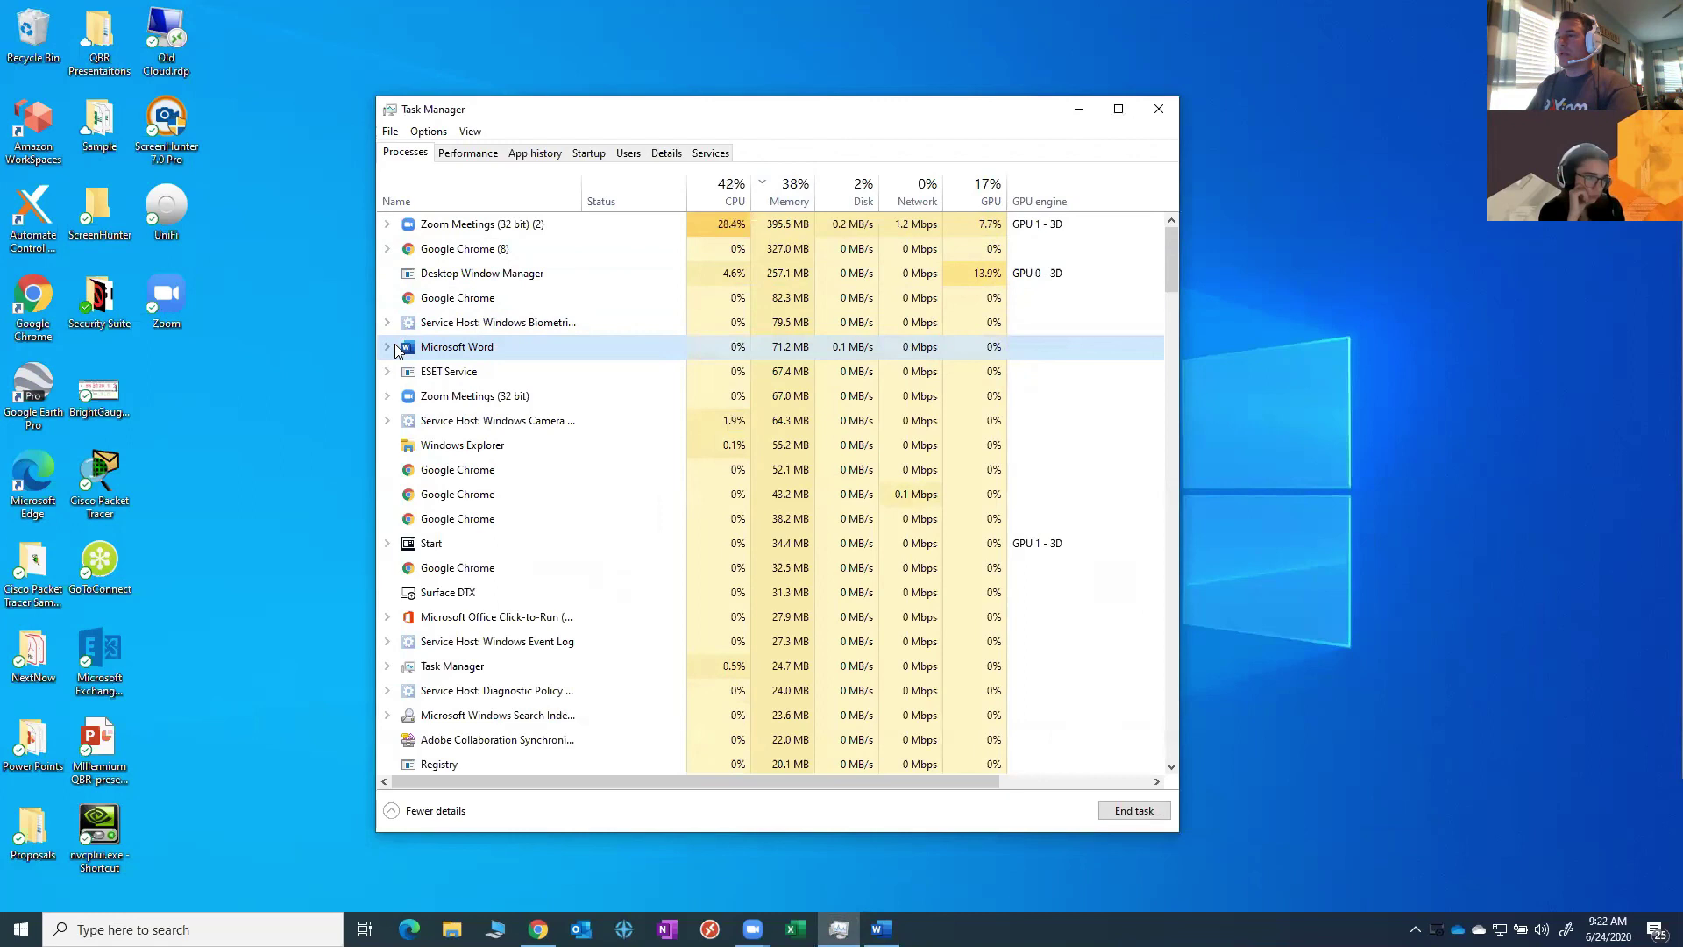
Expand the Microsoft Word process and switch to its Document1 window from Task Manager
{"action": "left_click", "coordinate": [387, 347]}
{"action": "left_click", "coordinate": [436, 370]}
{"action": "right_click", "coordinate": [436, 370]}
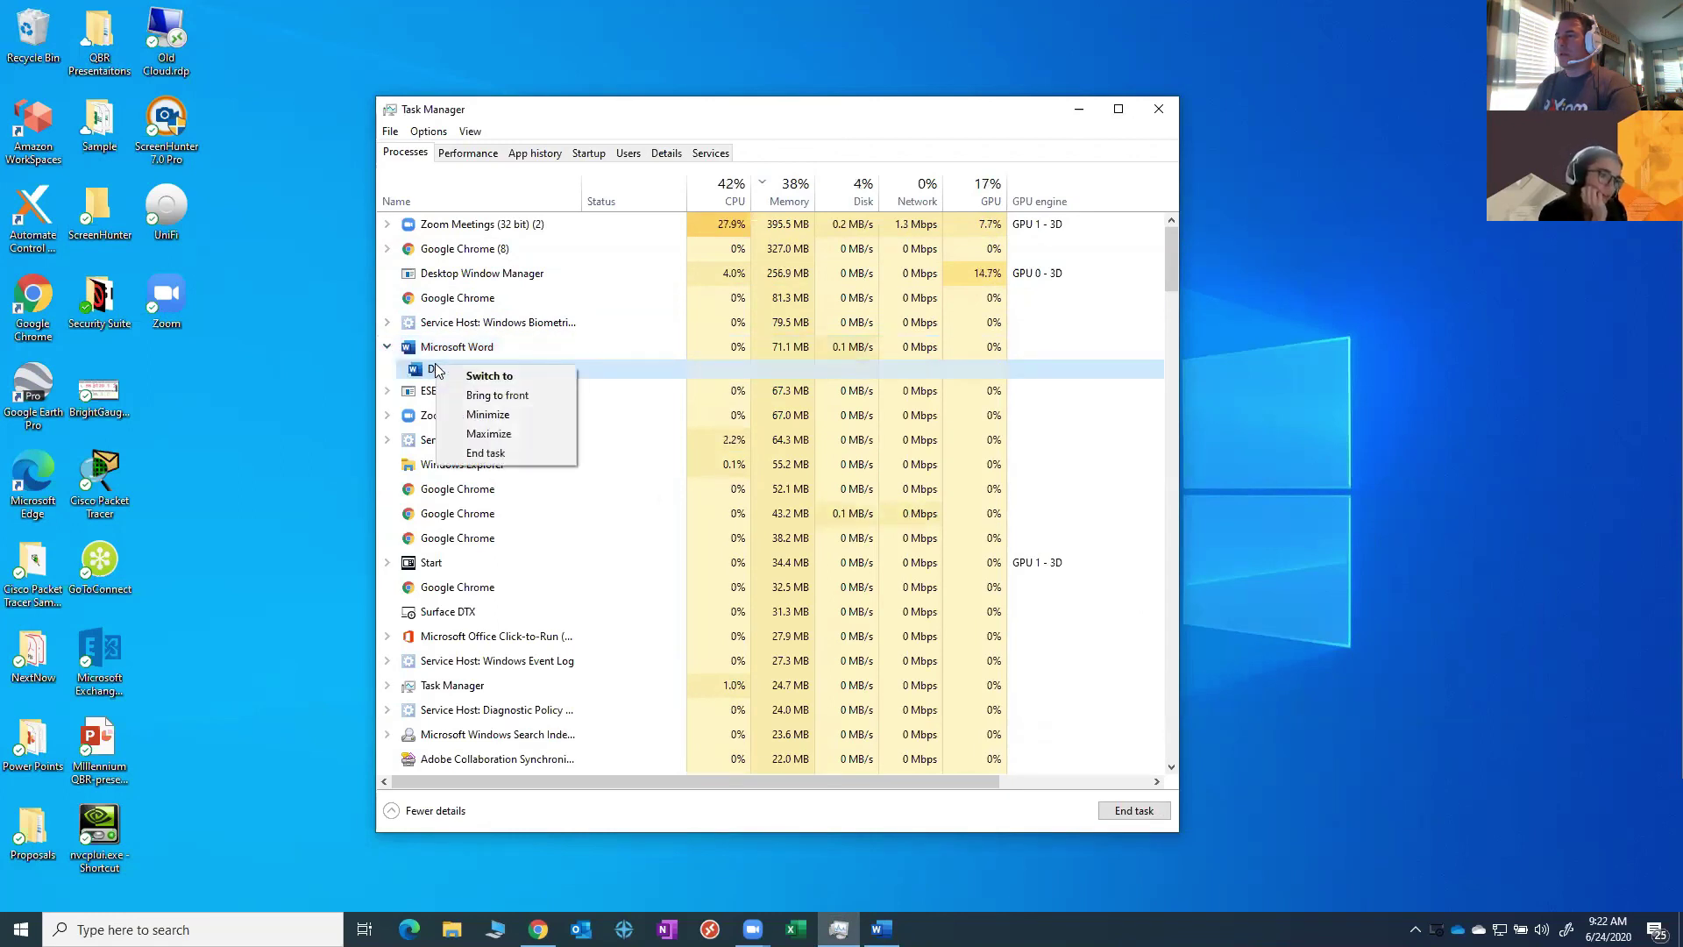
{"action": "left_click", "coordinate": [474, 377]}
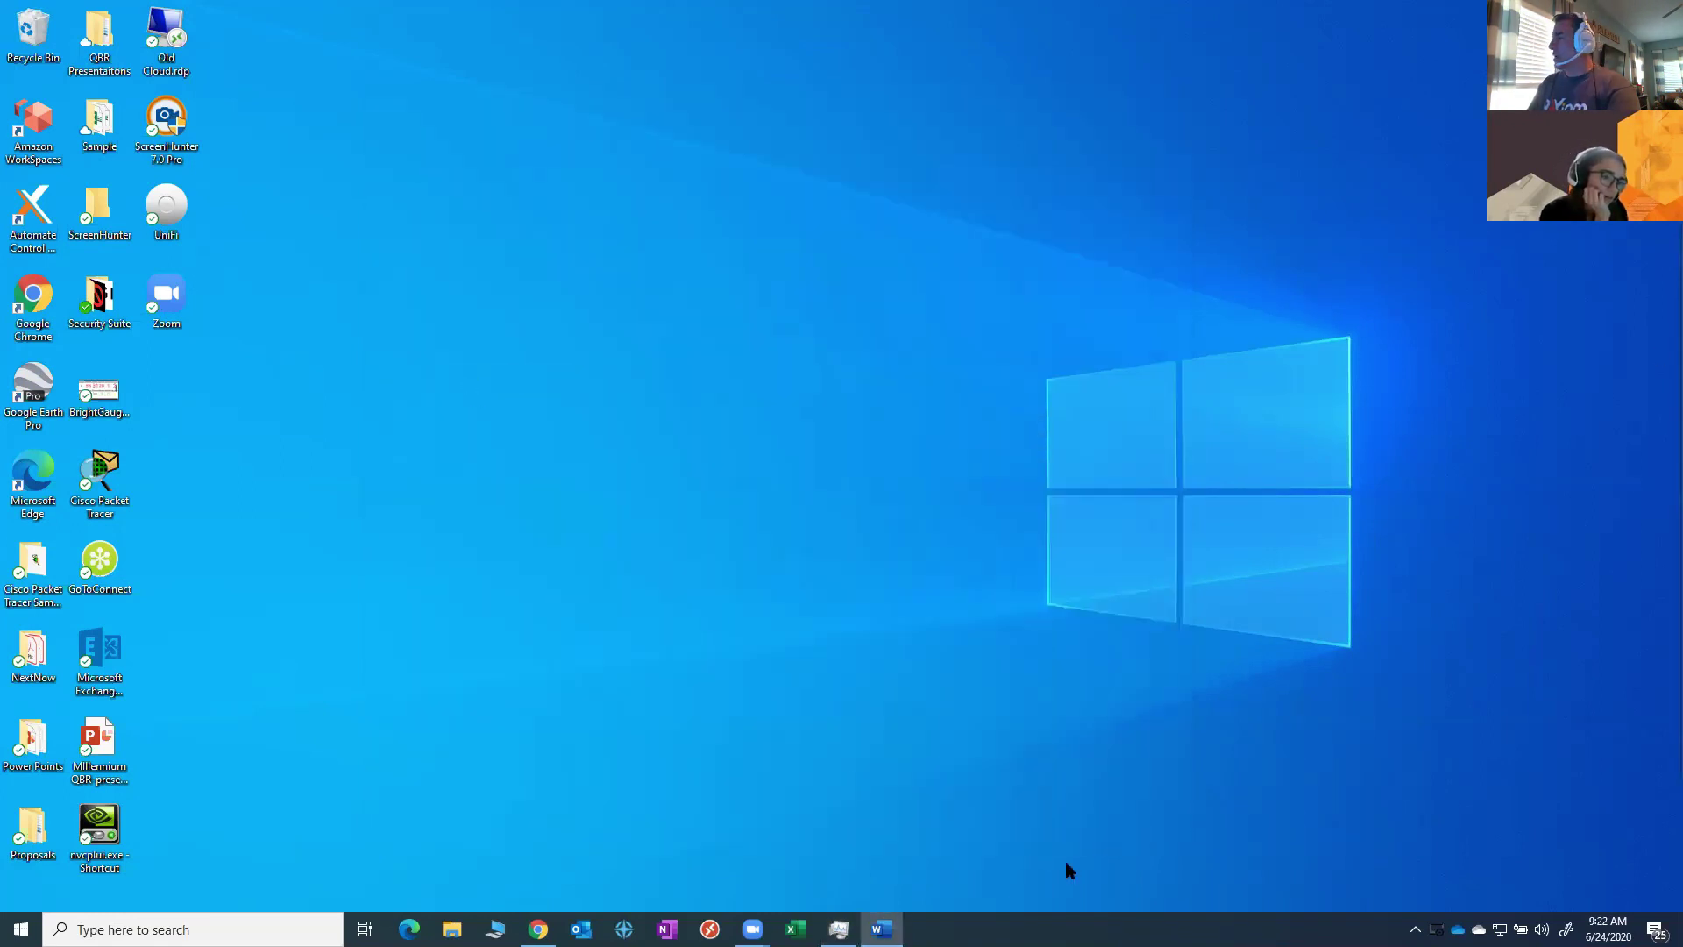
Minimize the Word window, return to Task Manager and switch to Document1 from there again
{"action": "left_click", "coordinate": [882, 929]}
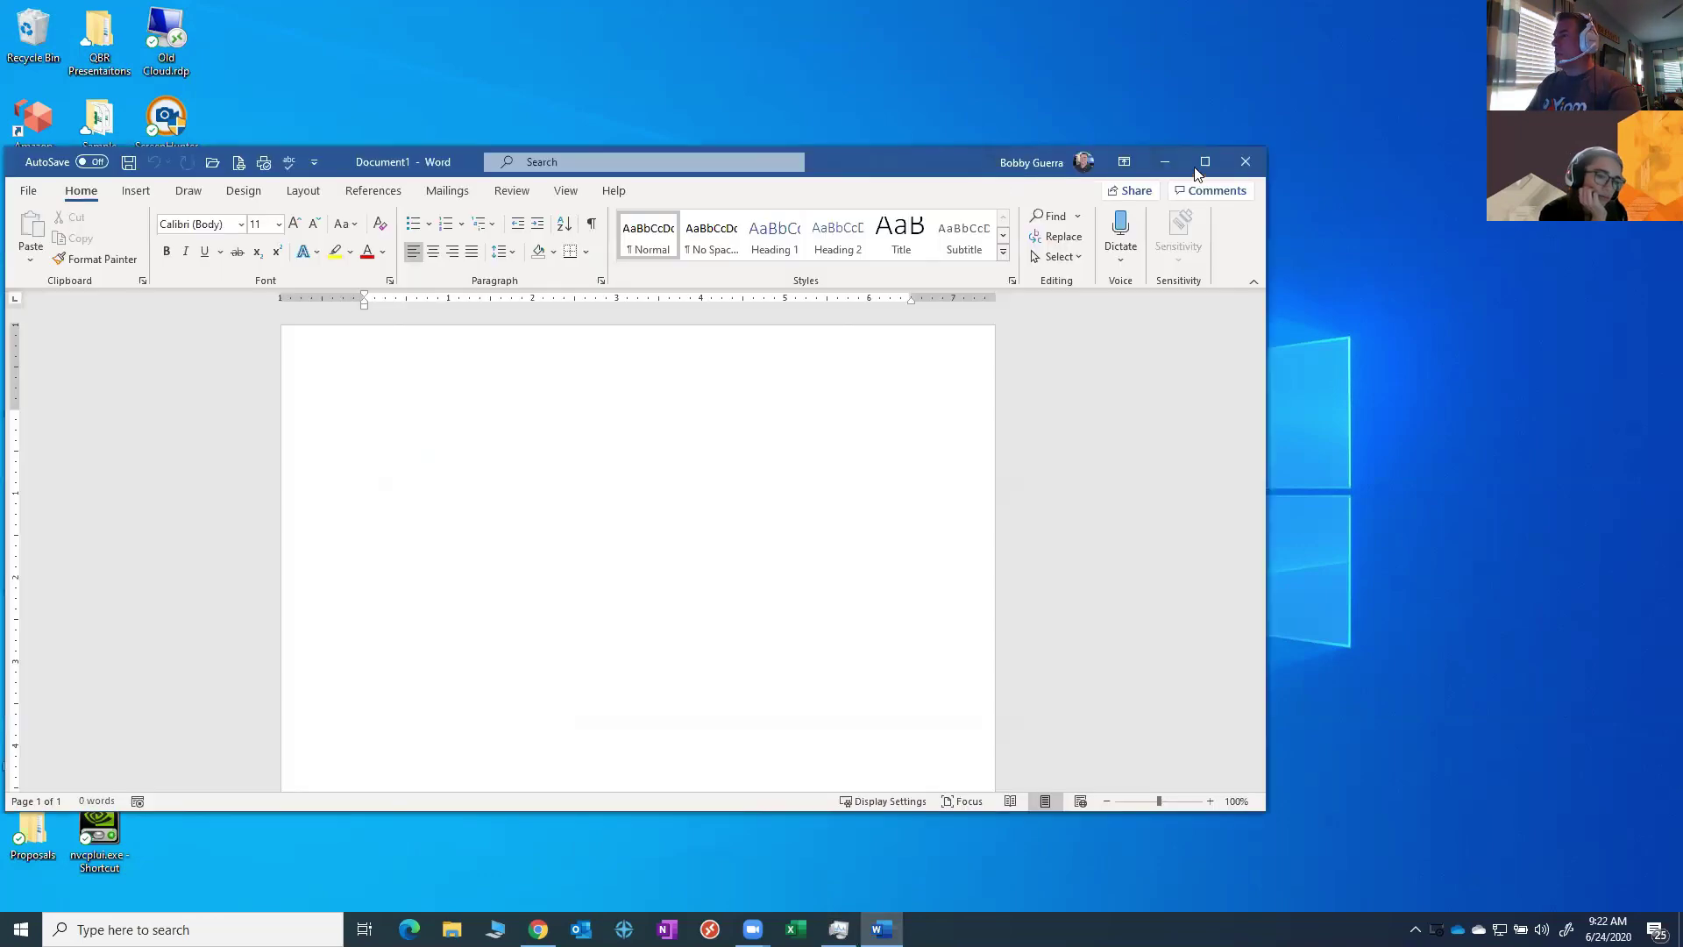
{"action": "left_click", "coordinate": [1165, 162]}
{"action": "left_click", "coordinate": [838, 929]}
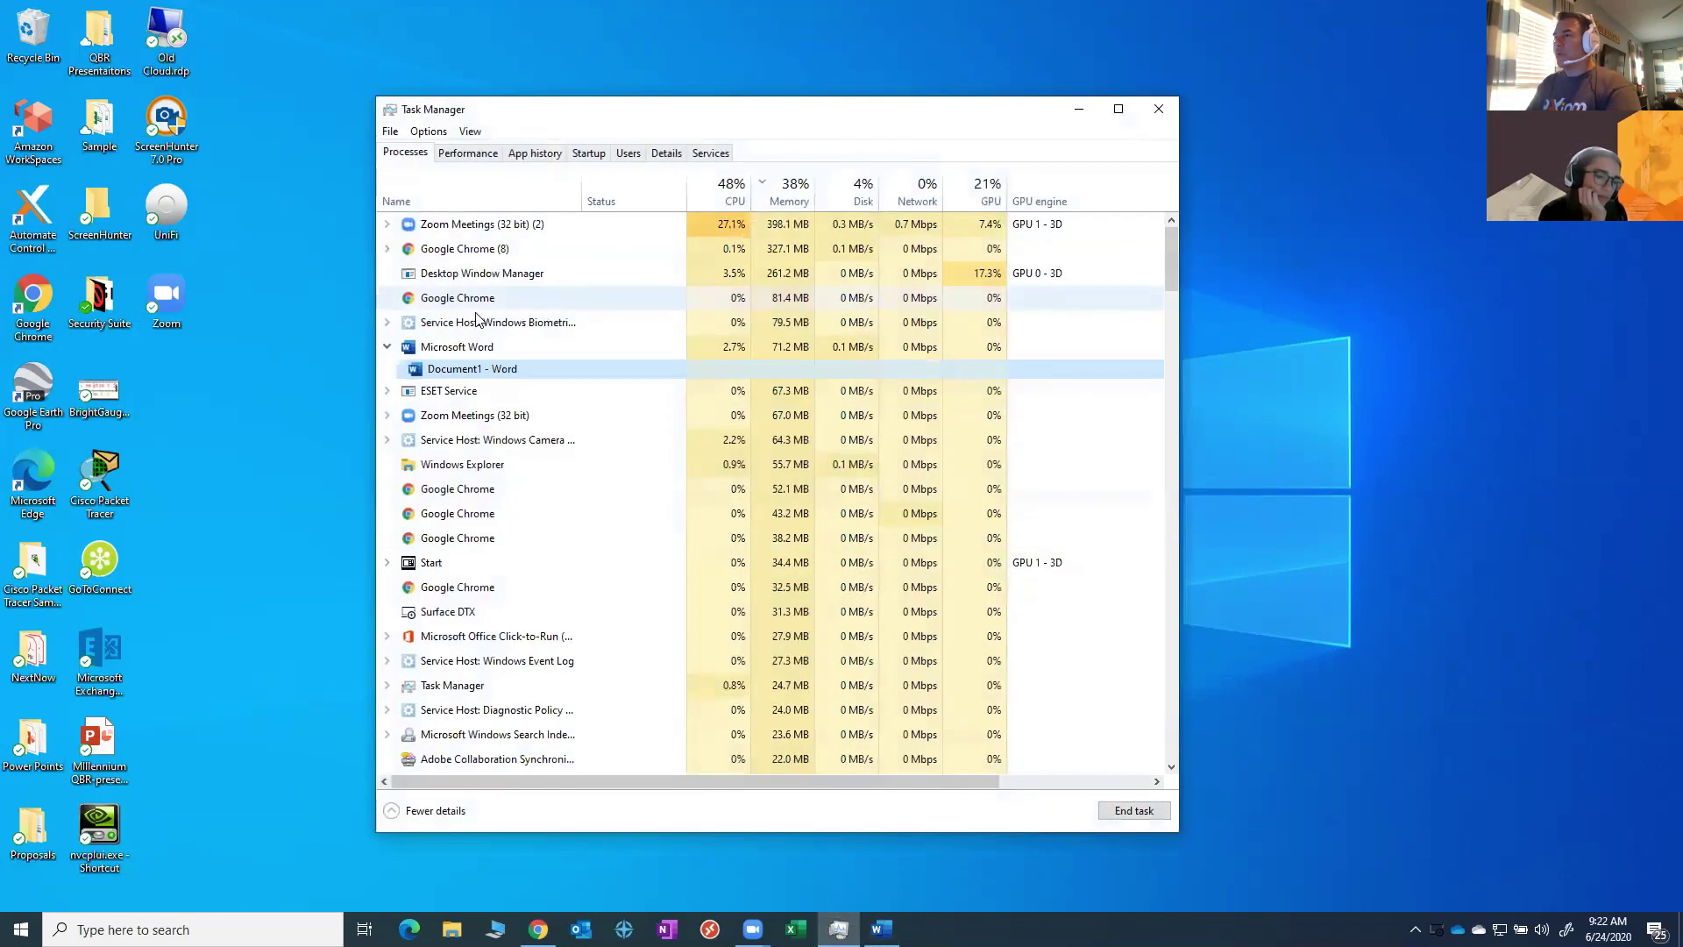
{"action": "right_click", "coordinate": [489, 370]}
{"action": "left_click", "coordinate": [505, 379]}
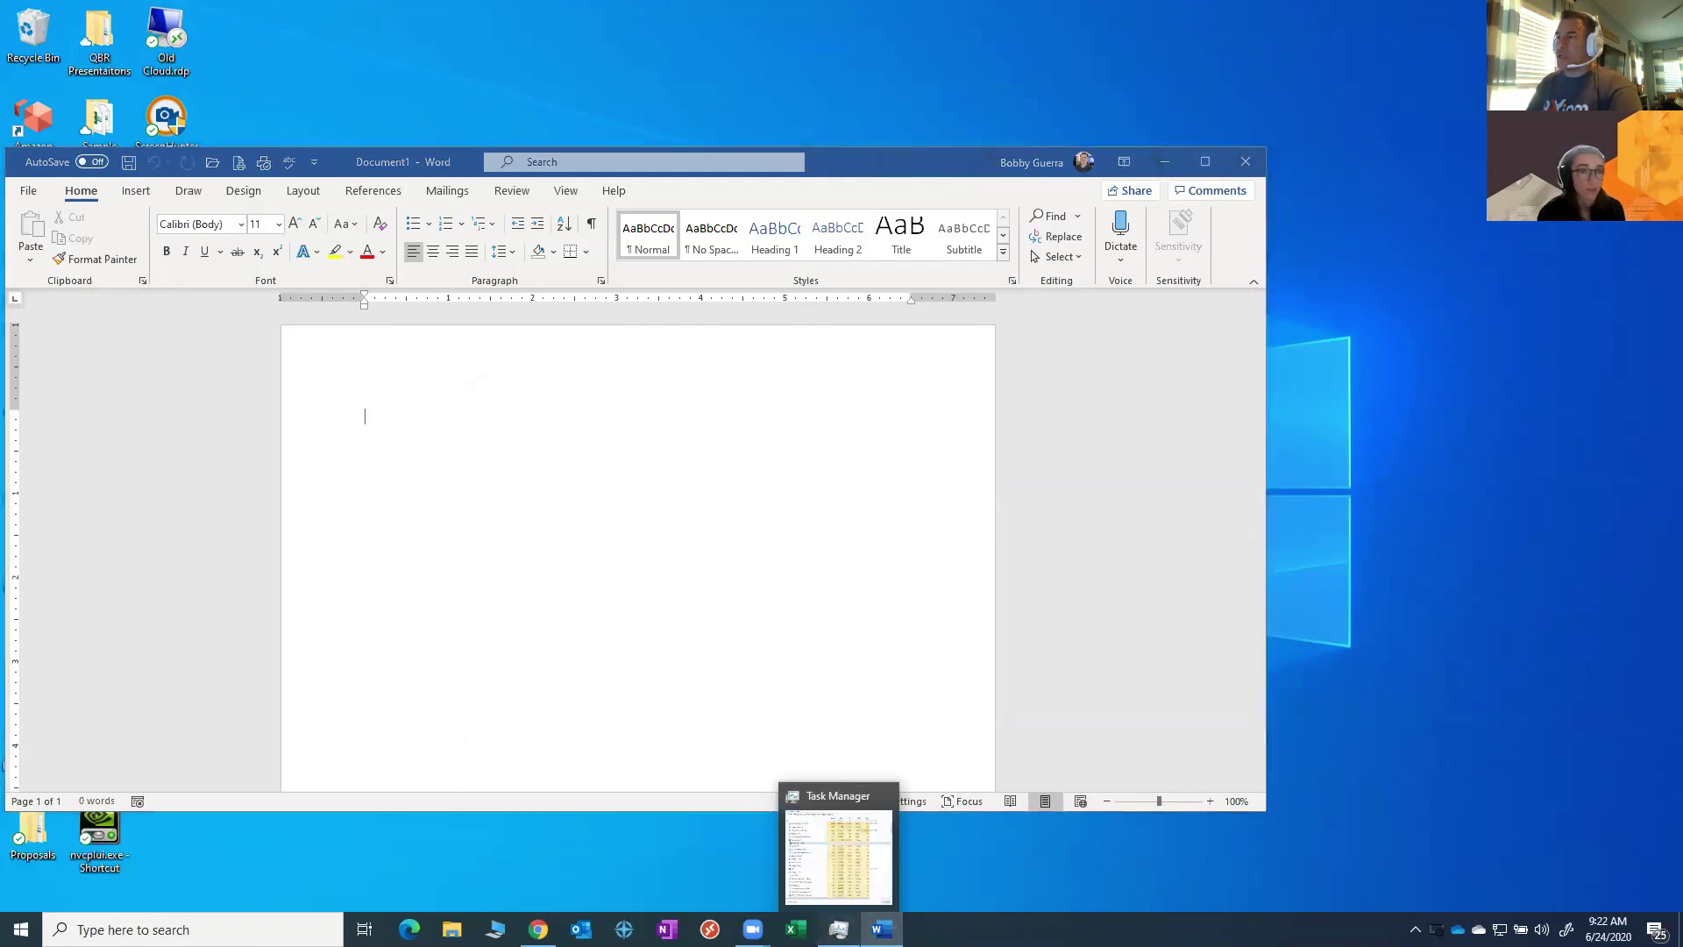
Bring Task Manager back to the front and move its window aside so it uncovers part of the Word document
{"action": "left_click", "coordinate": [838, 930]}
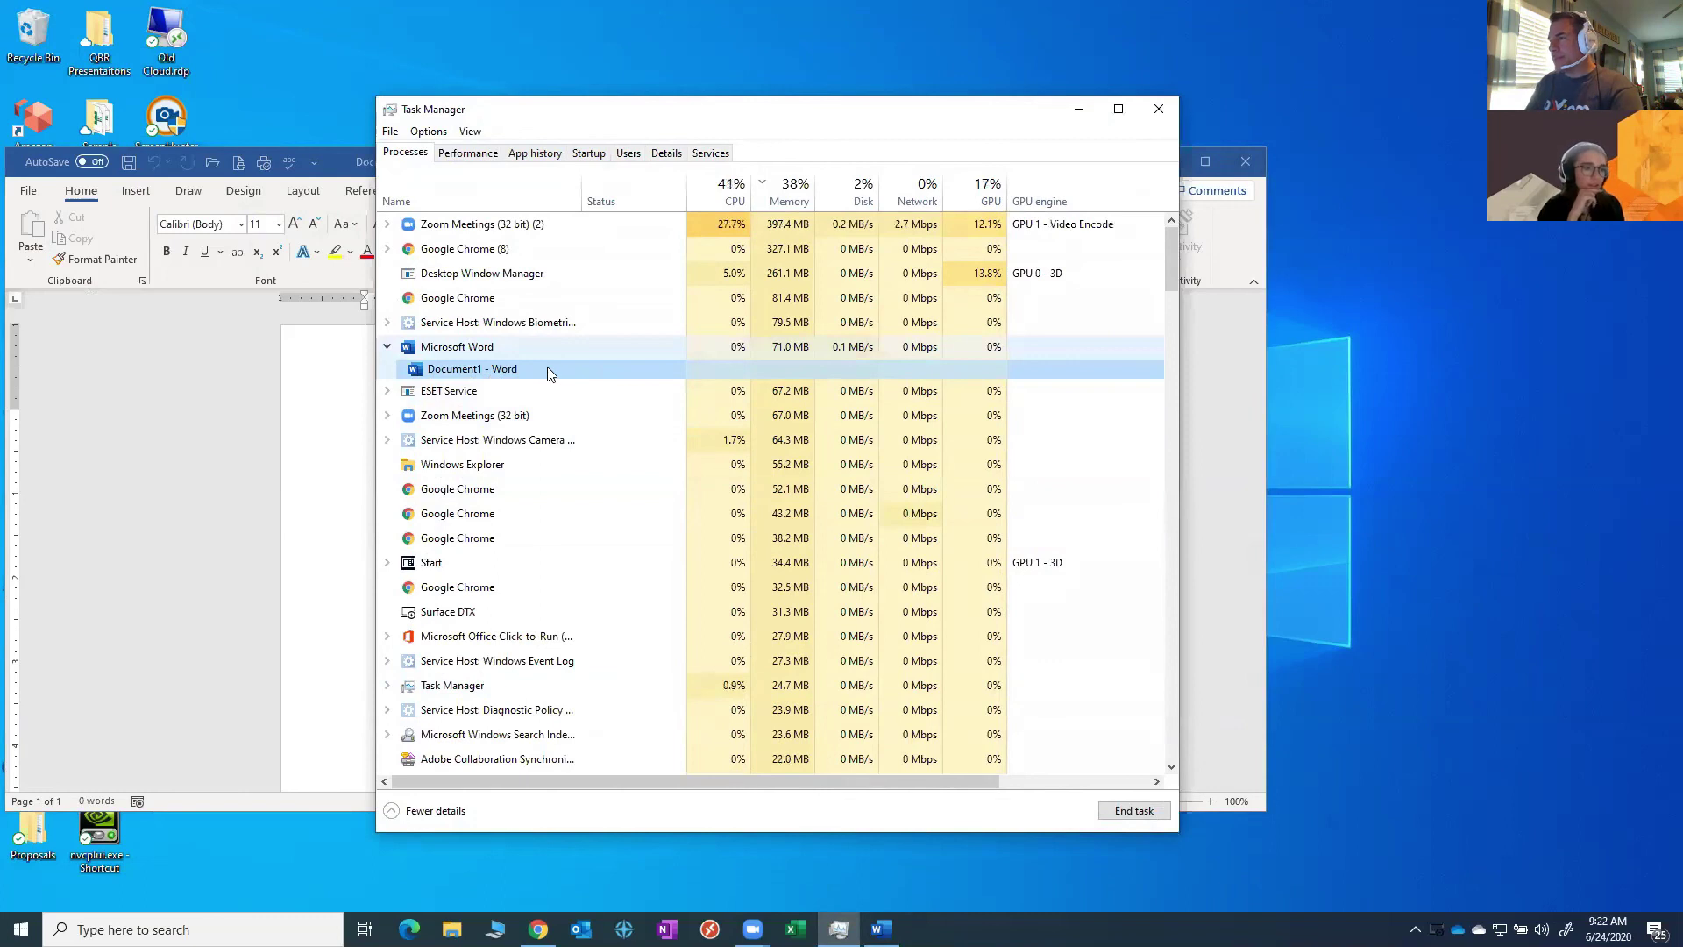
{"action": "left_click_drag", "start_coordinate": [970, 118], "coordinate": [1208, 23]}
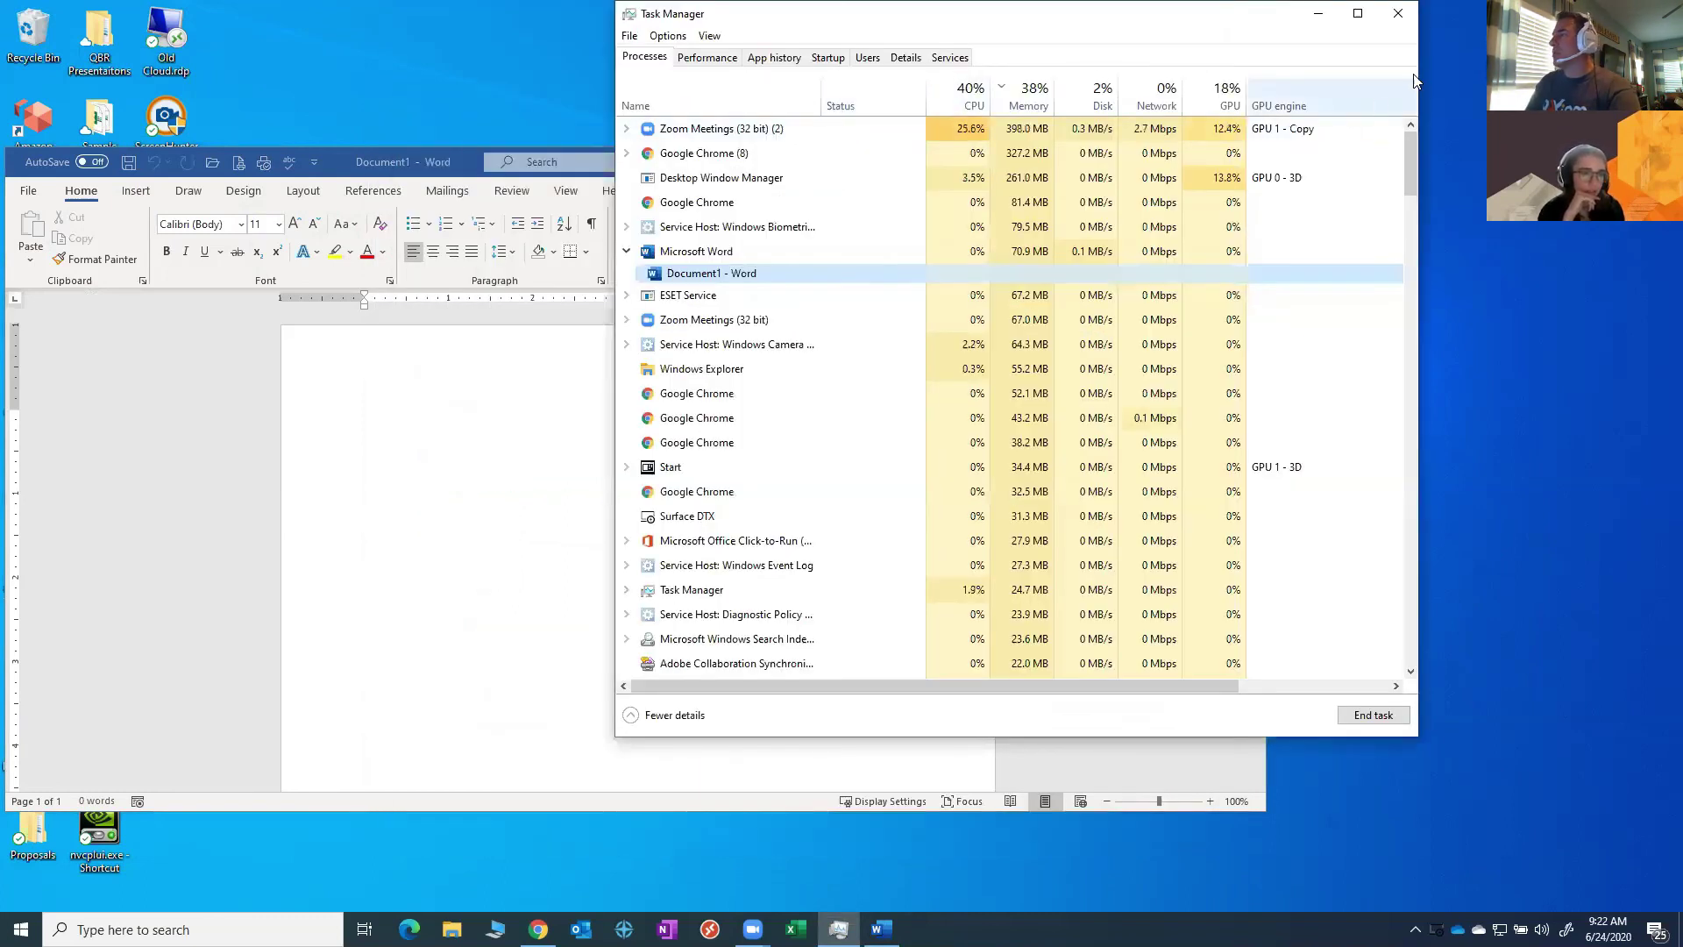